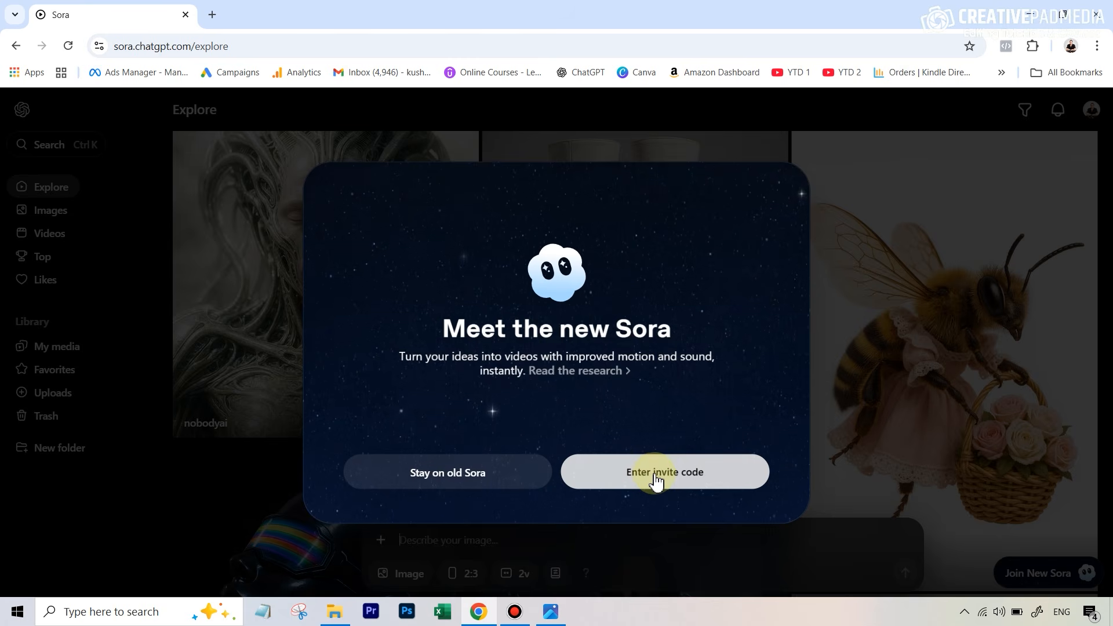
click(659, 480)
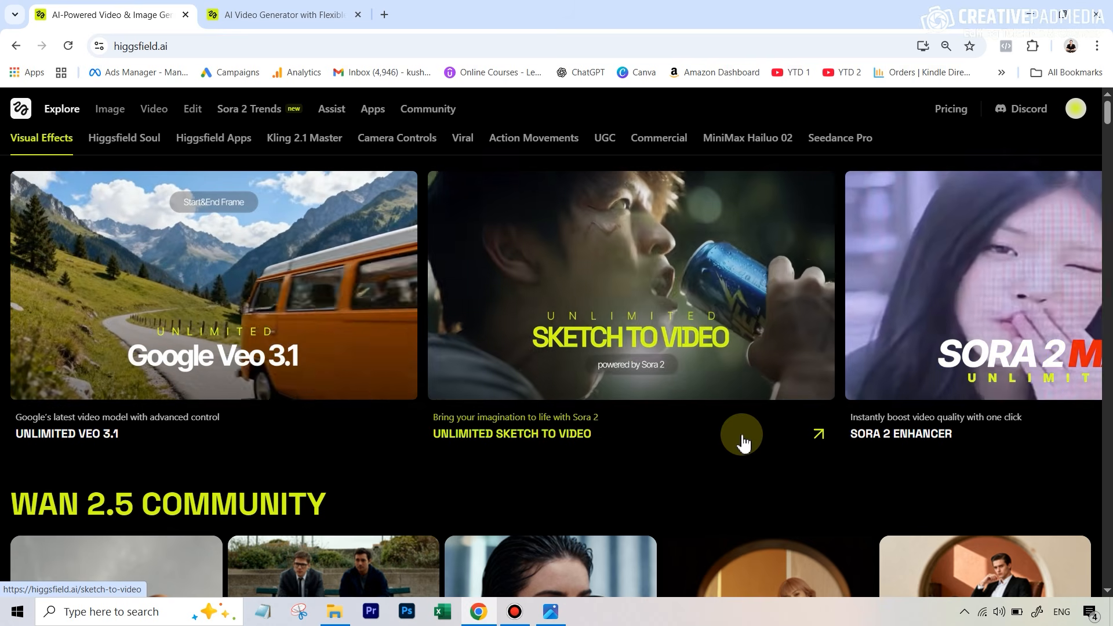
- Examine the monthly Basic, Pro, Ultimate and Creator plans on the pricing page, including their Sora 2 access, and close the page
click(296, 18)
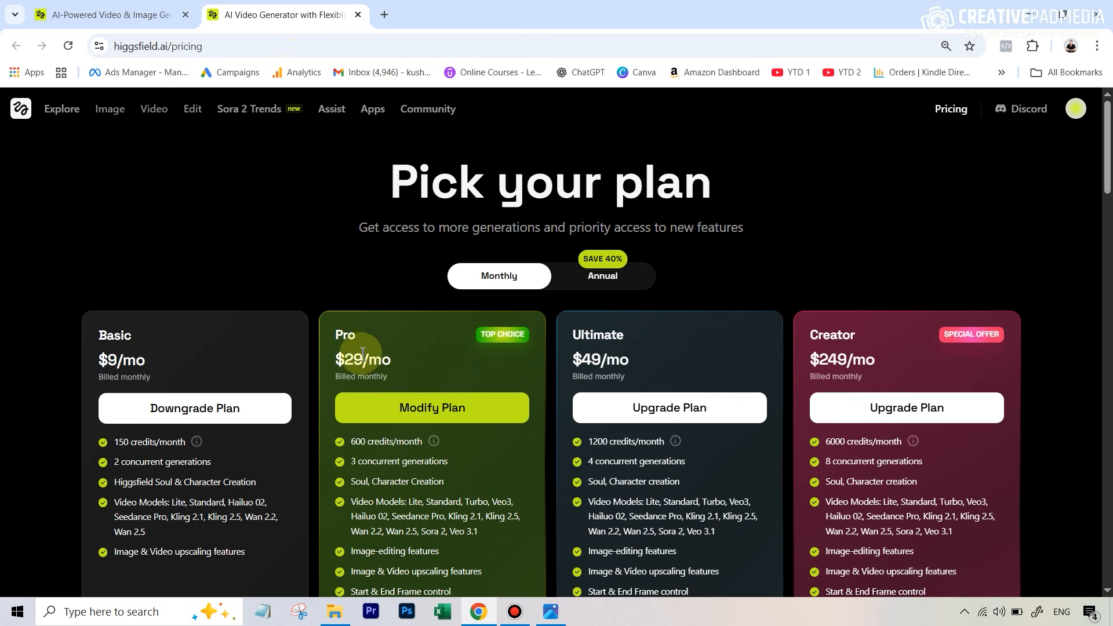
scroll(432, 360, down, 3)
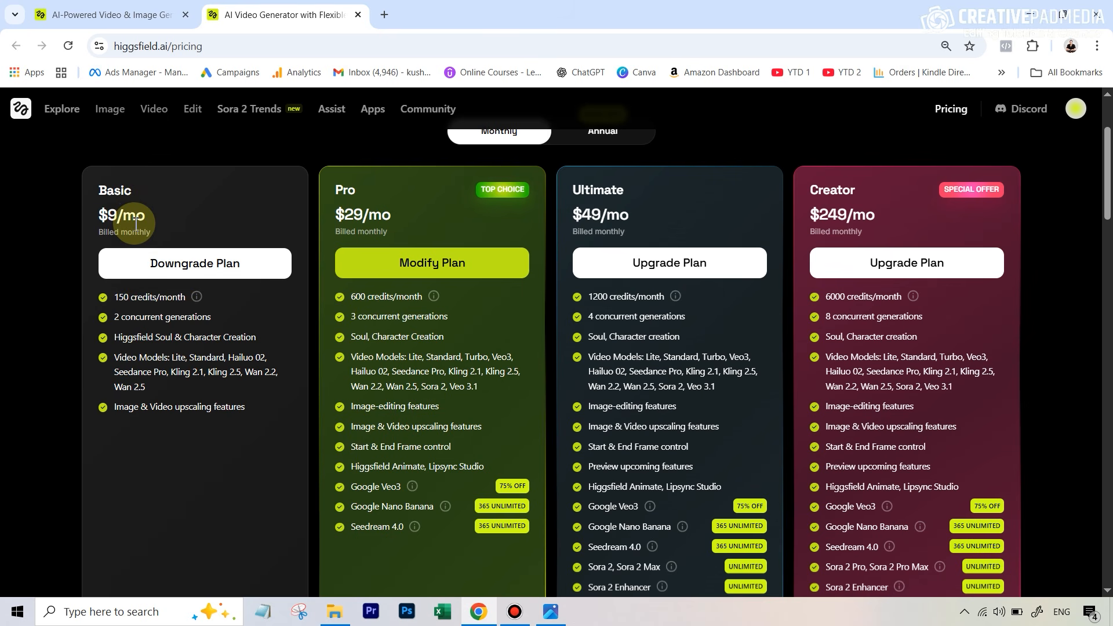
mouse_move(150, 111)
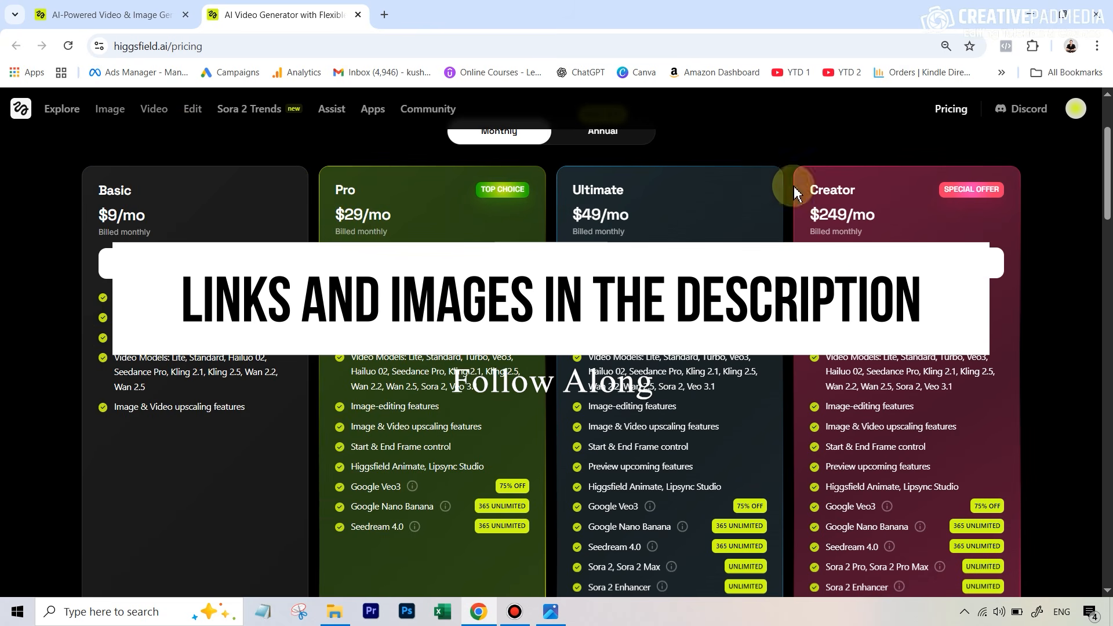
key(ctrl+w)
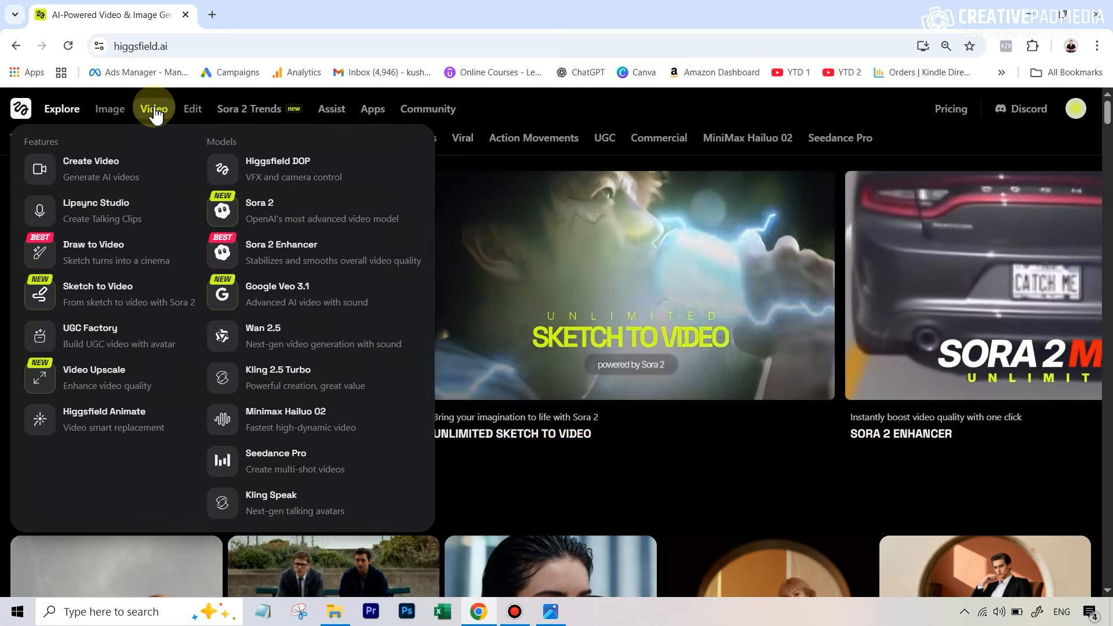
- Open the video creation page and change the preset to General under Sora 2
click(160, 107)
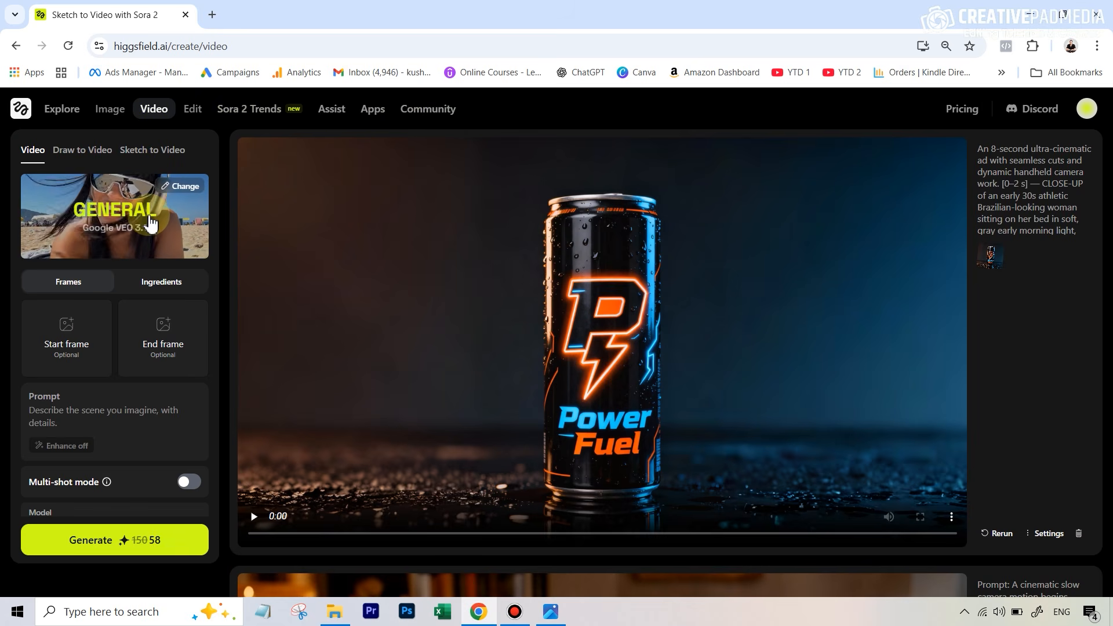
click(174, 190)
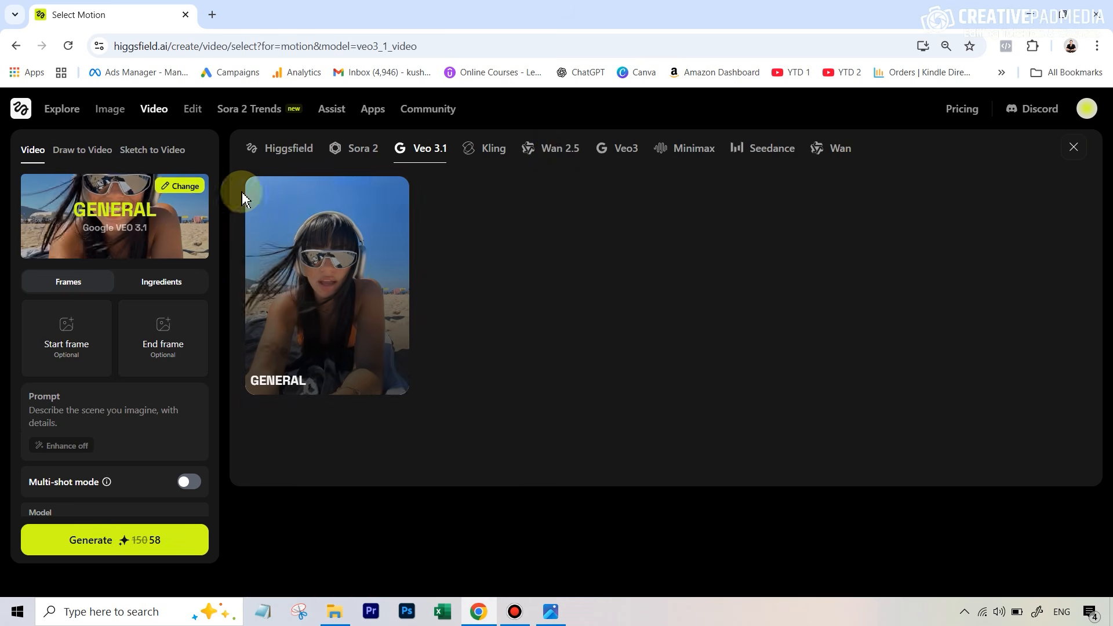
click(363, 155)
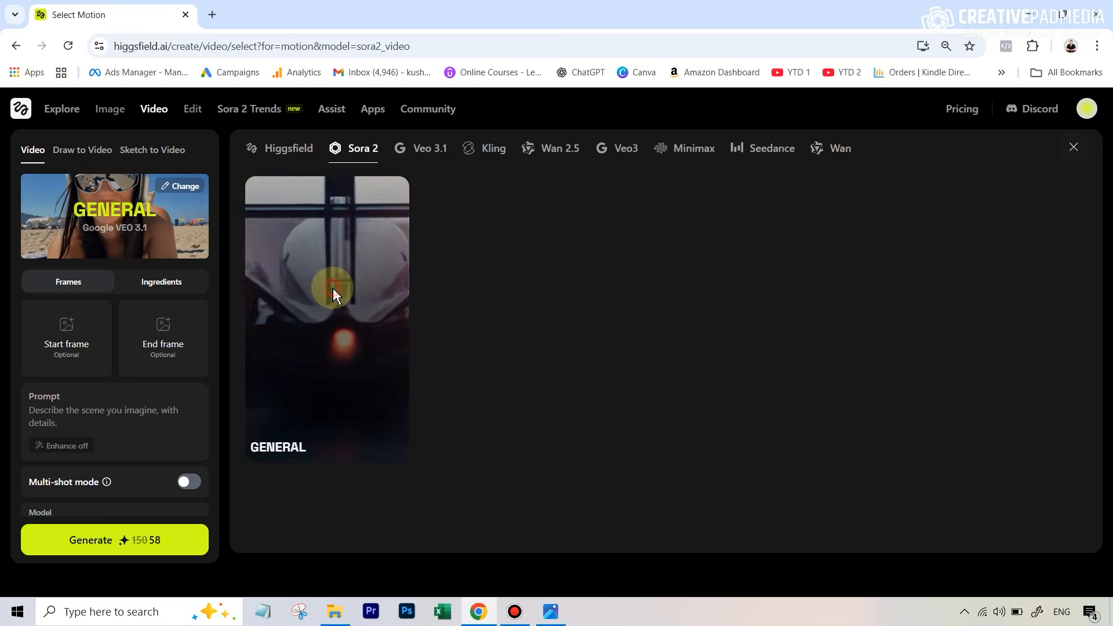
click(333, 291)
mouse_move(110, 294)
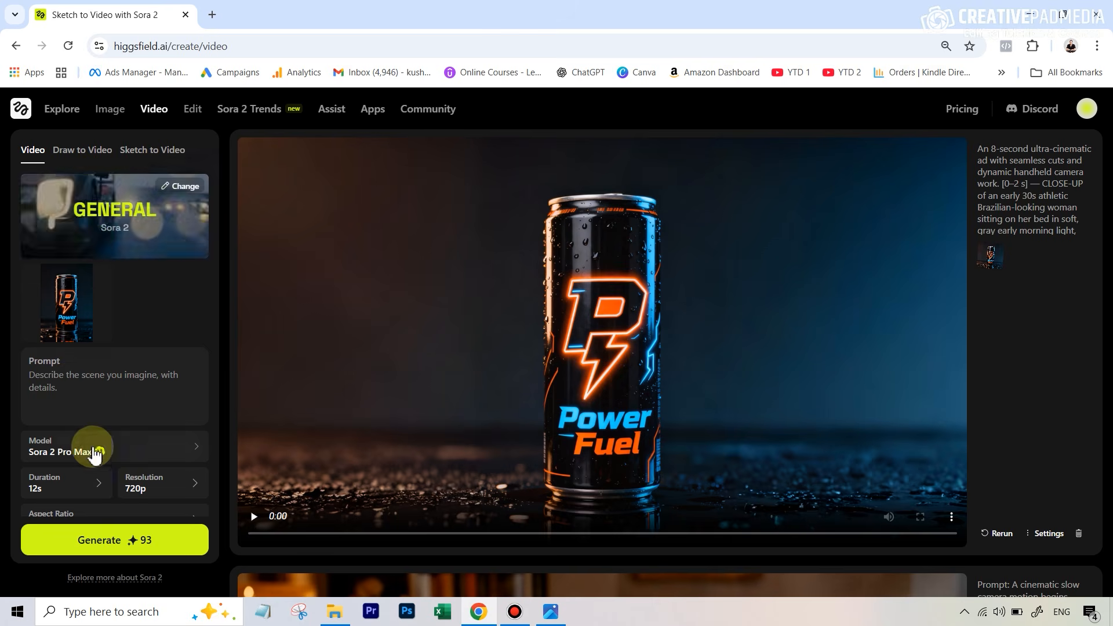
- Set the video model to Sora 2 with a duration of 12s
scroll(130, 440, down, 1)
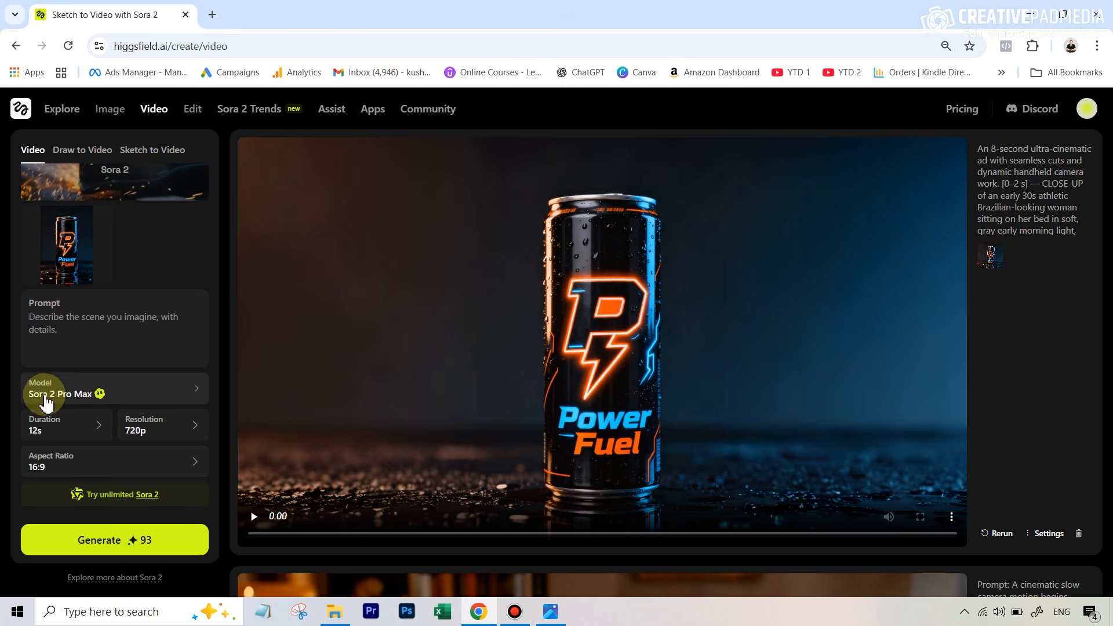
click(65, 394)
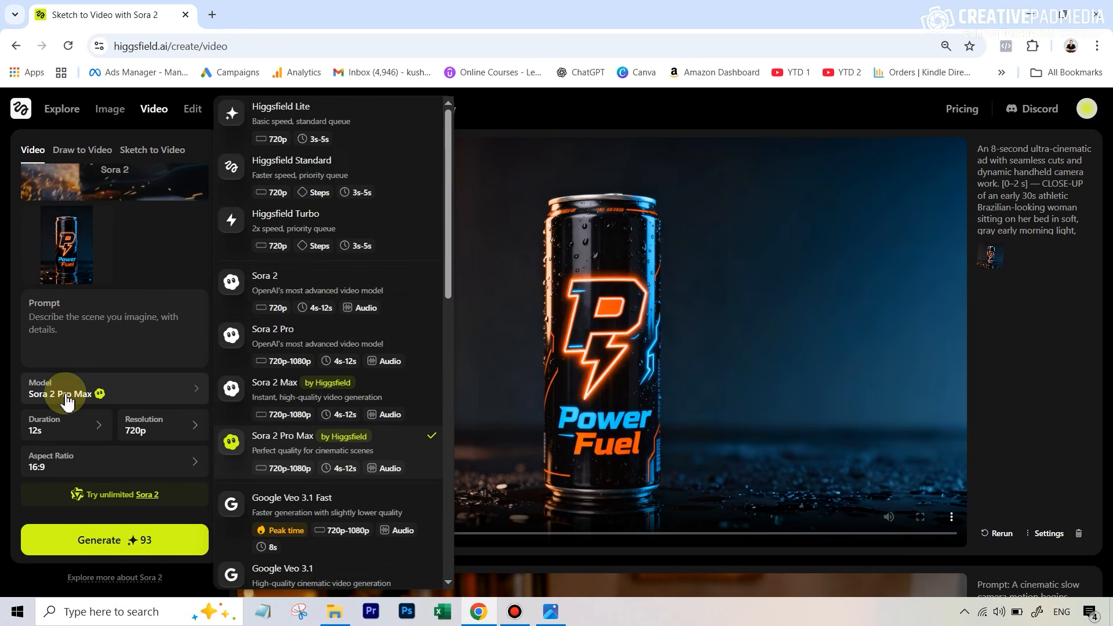
click(273, 283)
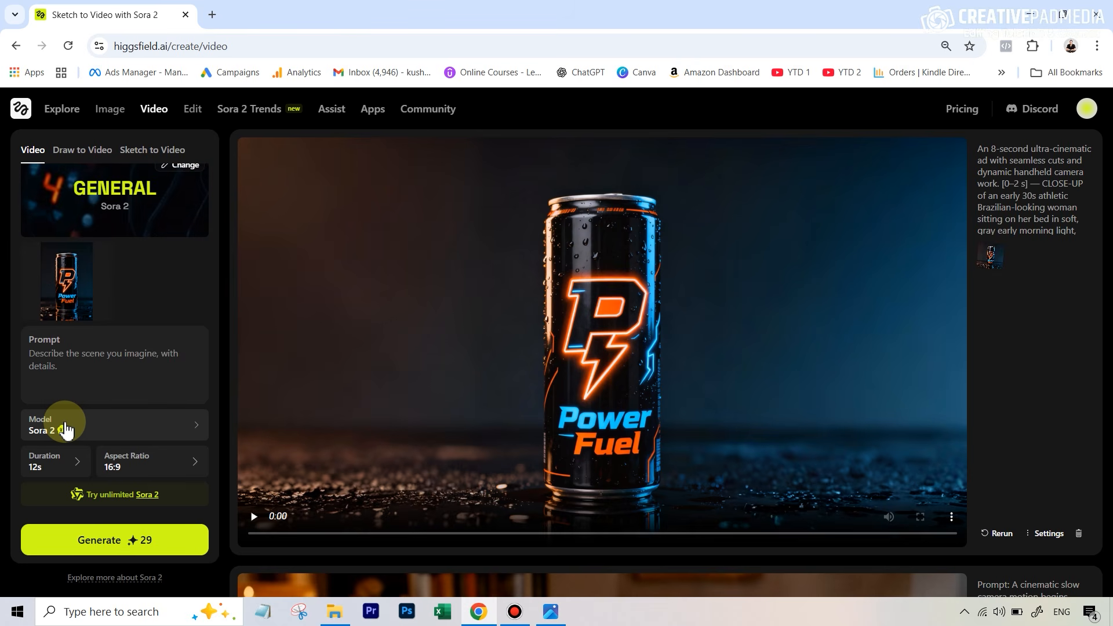
click(143, 546)
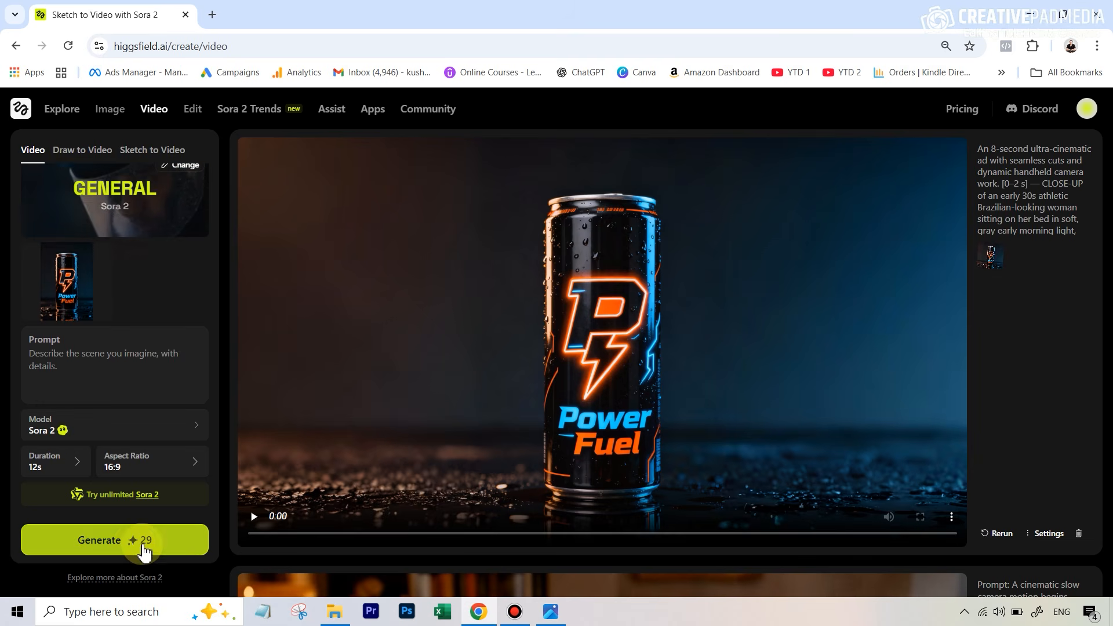
click(47, 476)
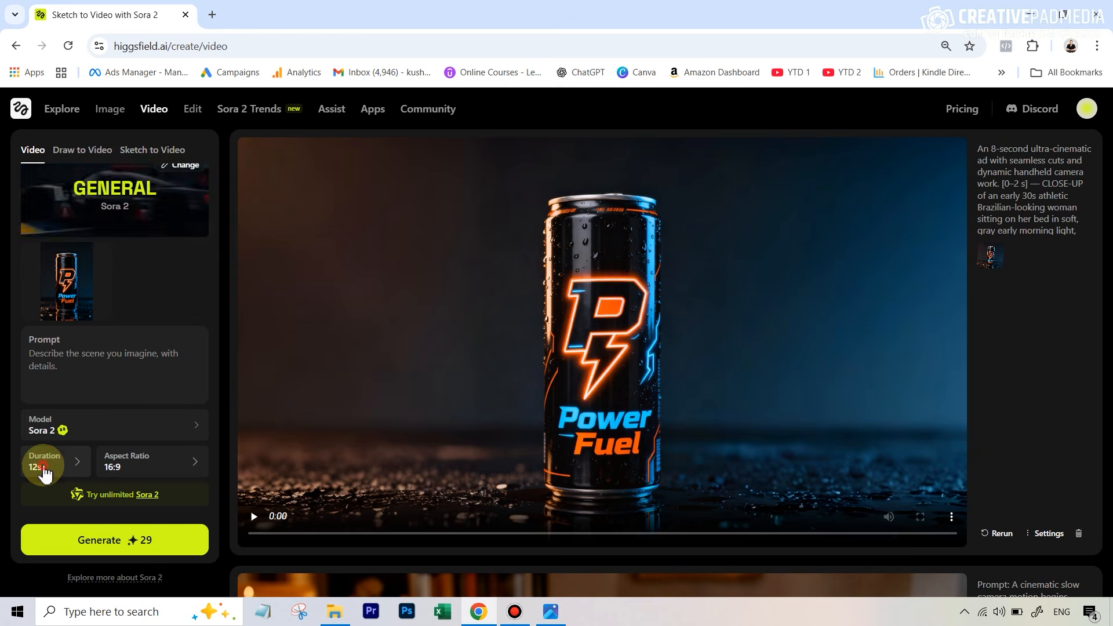
click(24, 432)
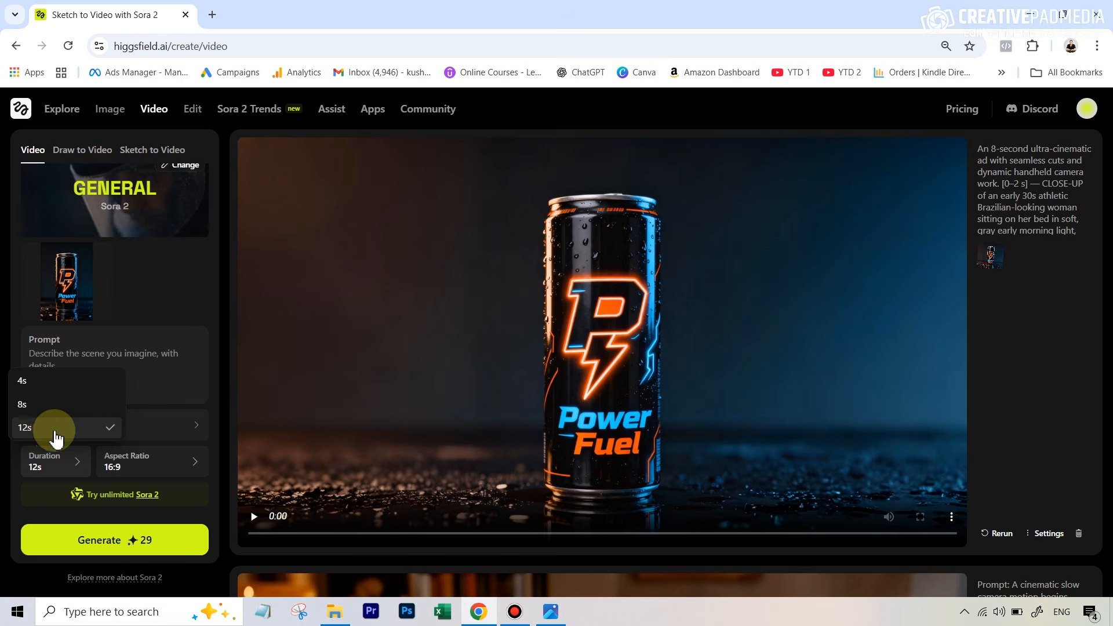
click(165, 308)
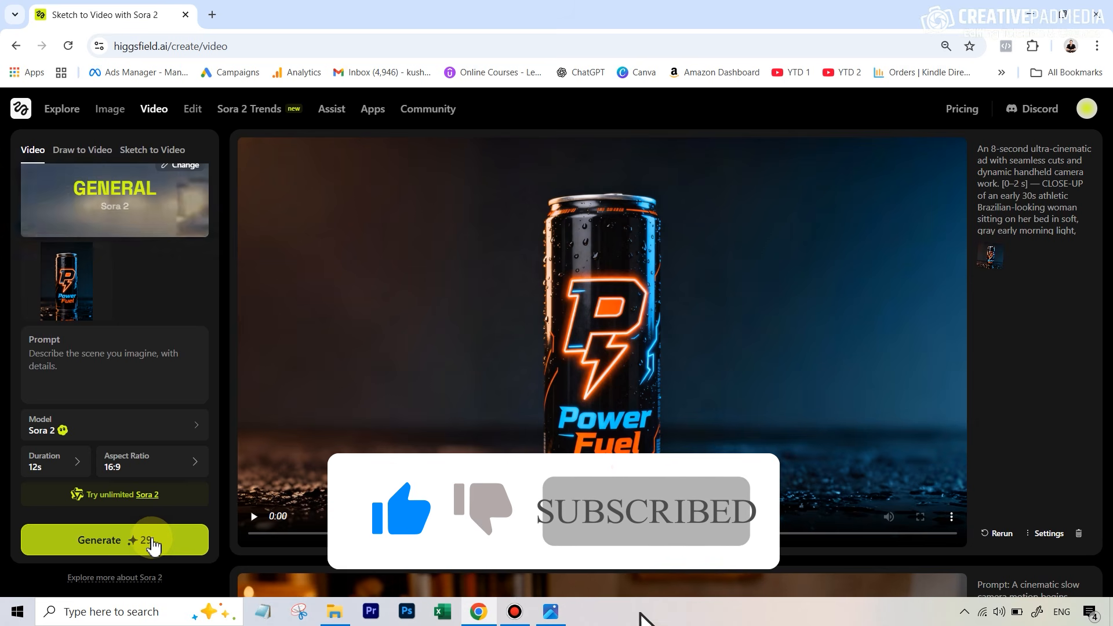
- Set the video model to Sora 2 Pro and the resolution to 1080p
click(141, 443)
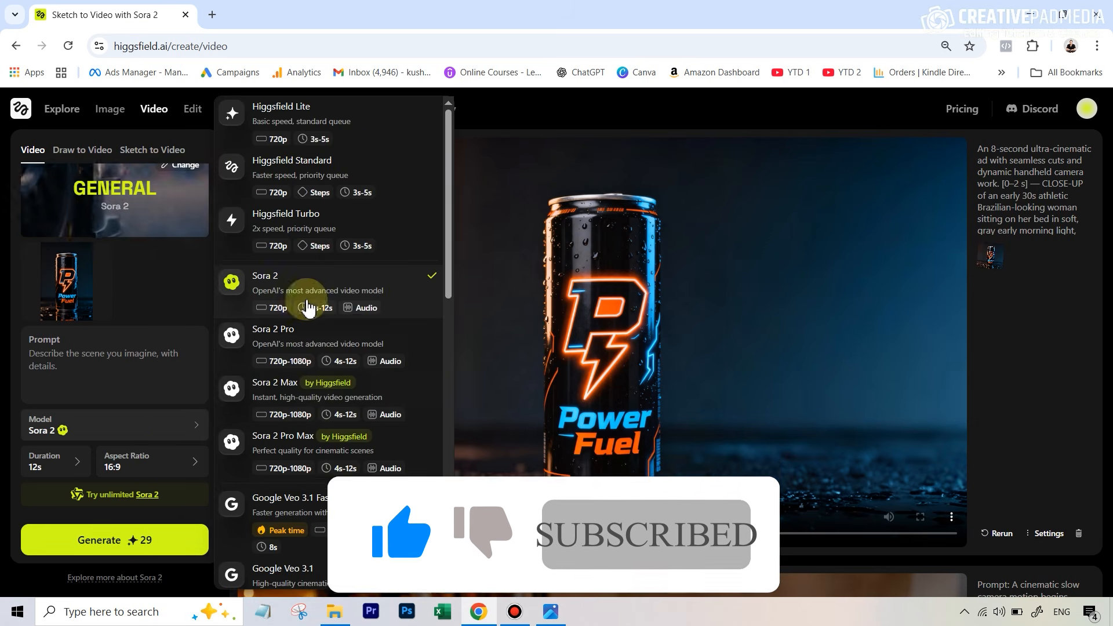
click(293, 335)
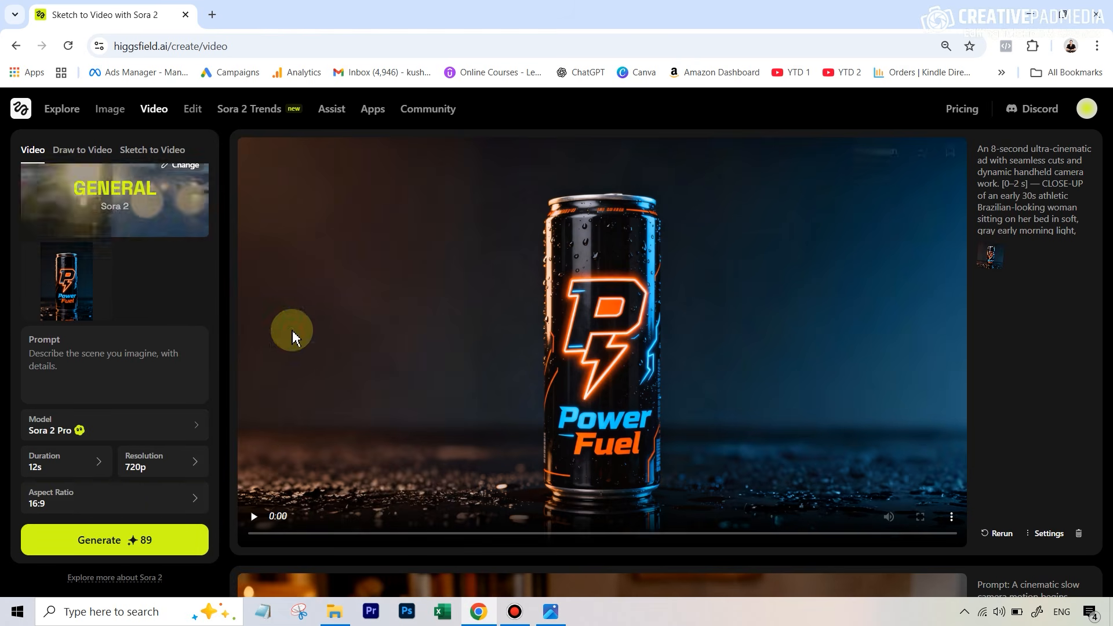
click(168, 470)
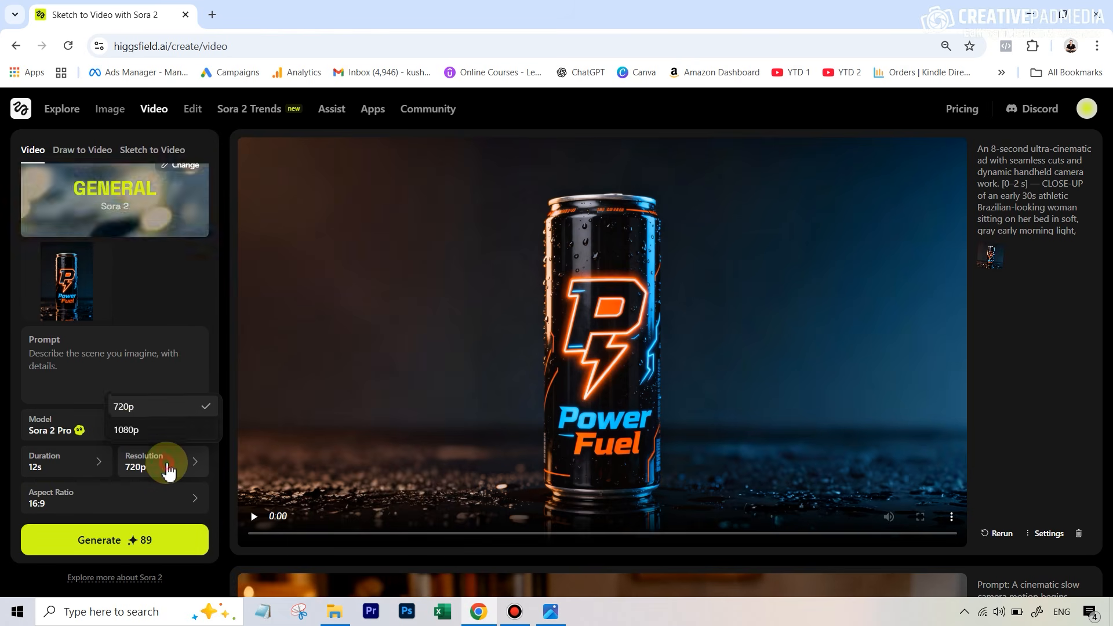
click(133, 429)
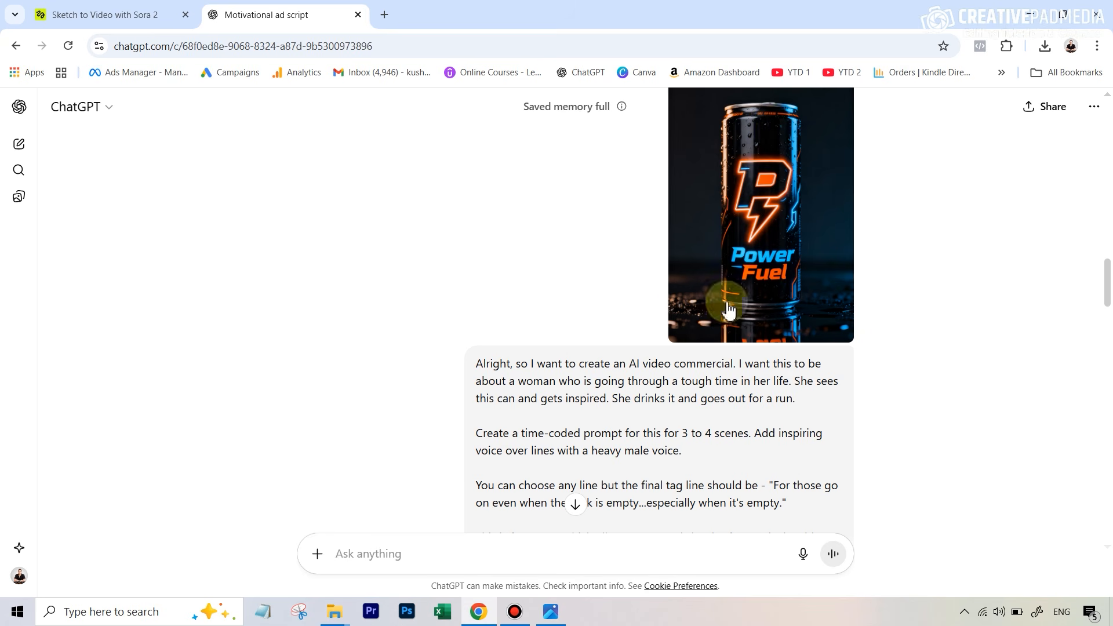
- Read the request sent to ChatGPT, examining the commercial's storyline and the time-coded scene and voice-over requirements
scroll(678, 314, down, 1)
scroll(679, 314, down, 1)
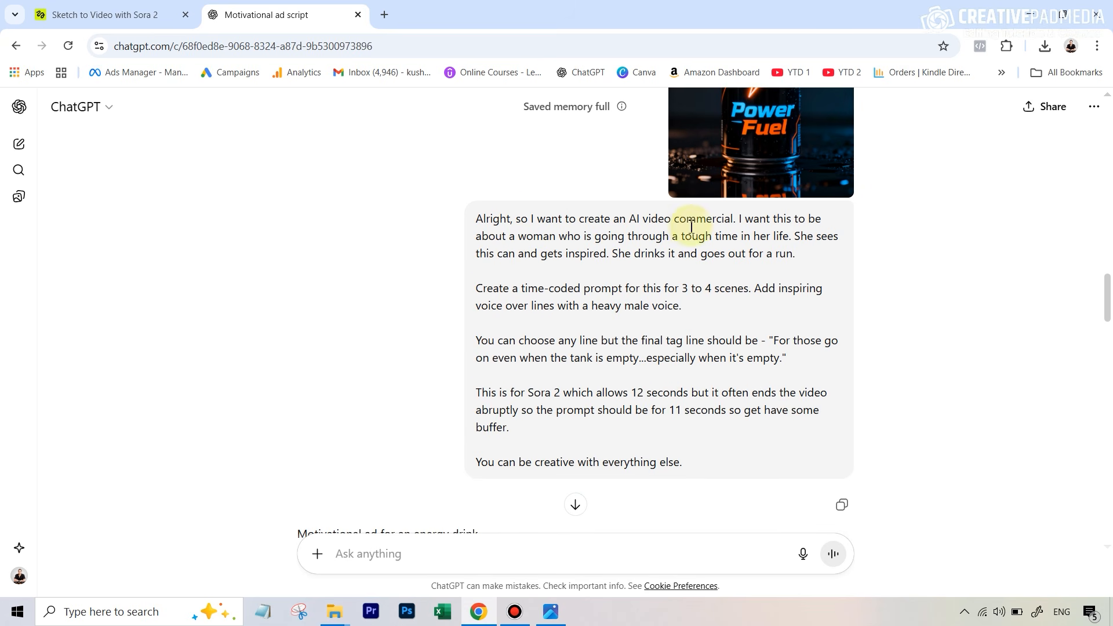
click(738, 220)
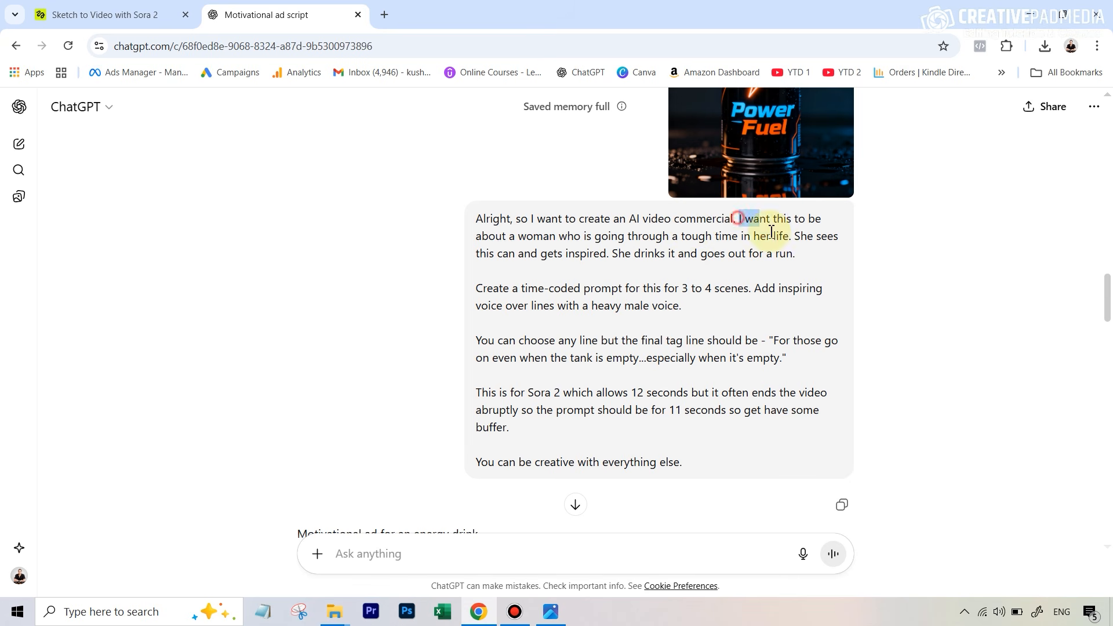
drag(759, 226, 800, 255)
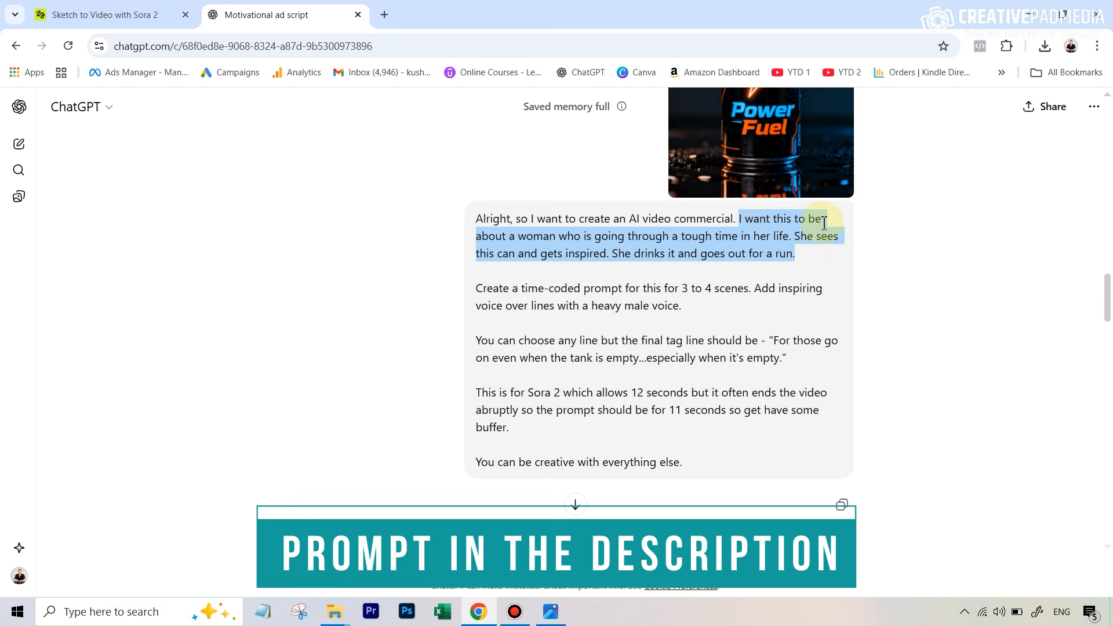
click(813, 255)
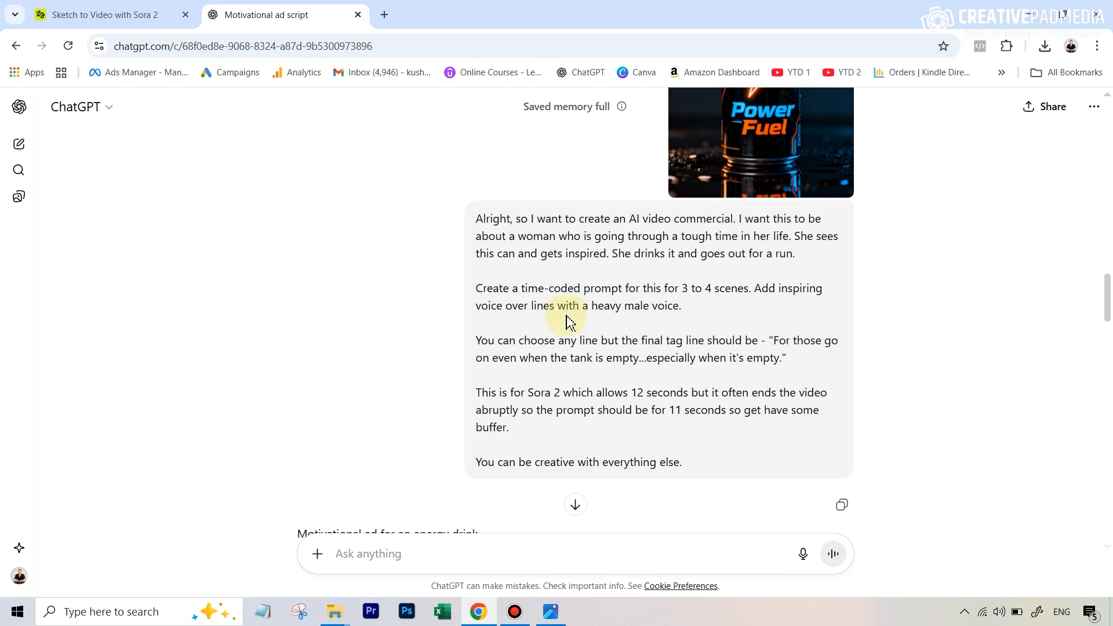
drag(479, 287, 708, 311)
click(710, 310)
scroll(696, 319, up, 1)
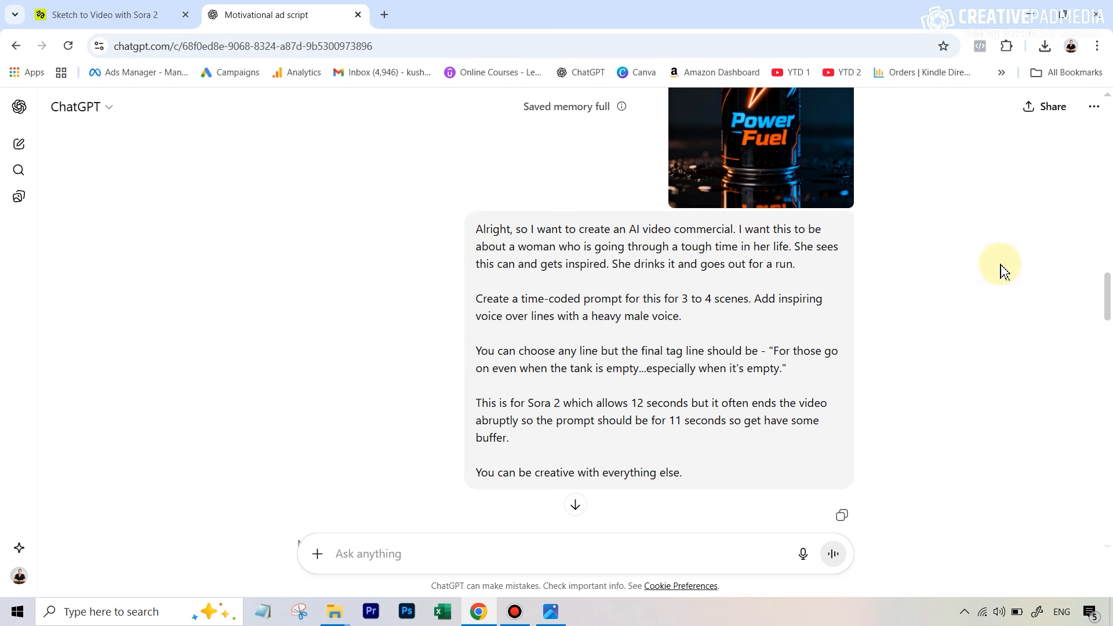
- Review ChatGPT's motivational energy drink ad script, from its title and character description through the time-coded scenes
click(1107, 355)
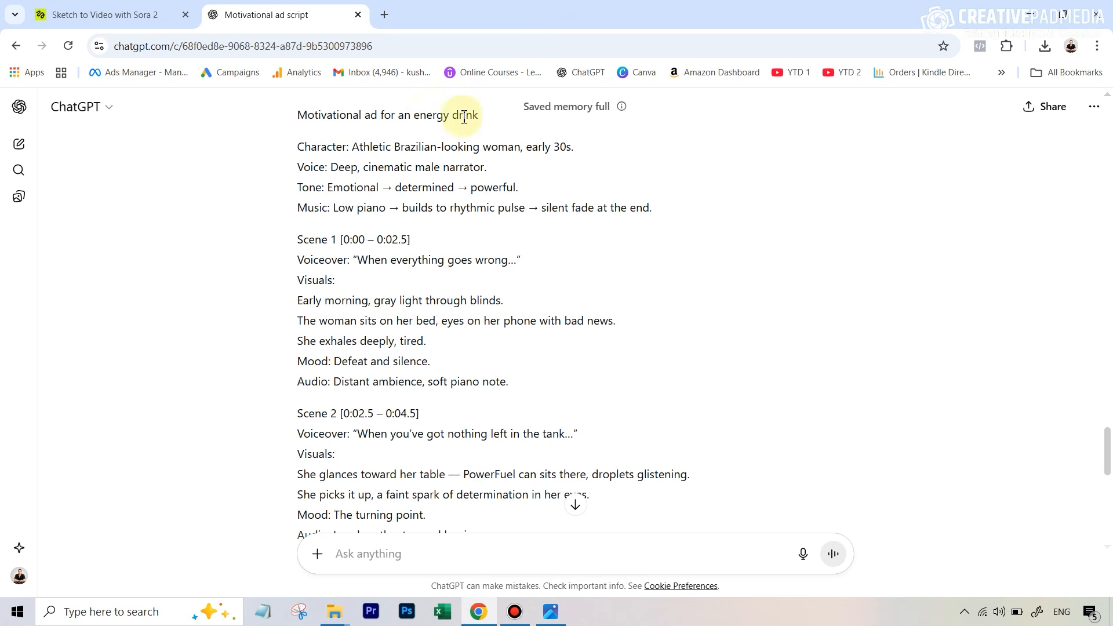
drag(480, 115, 294, 115)
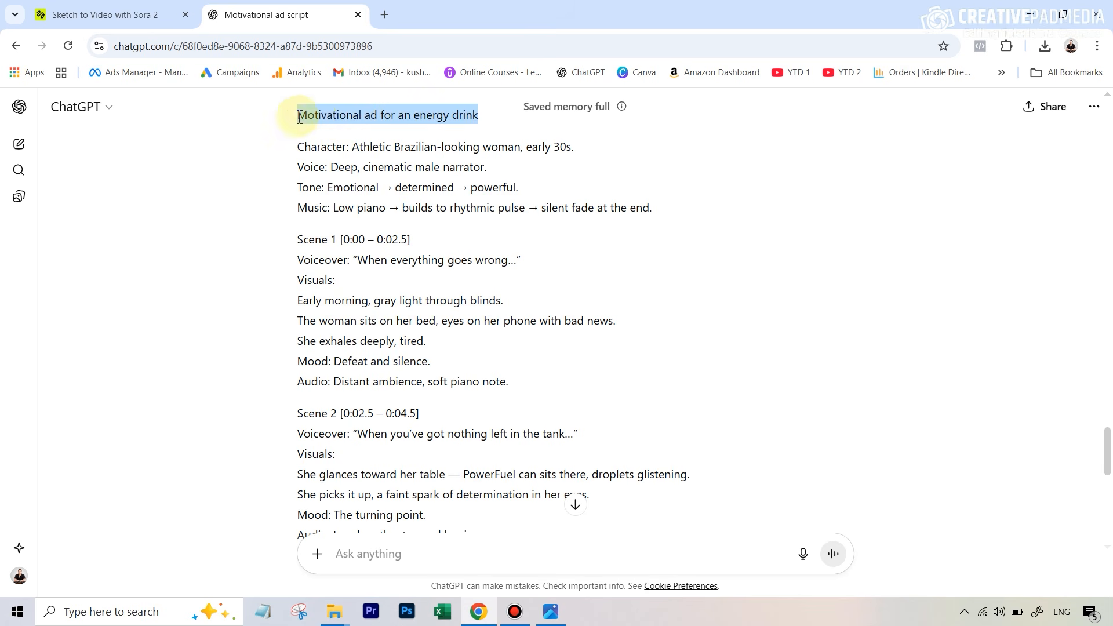
click(699, 234)
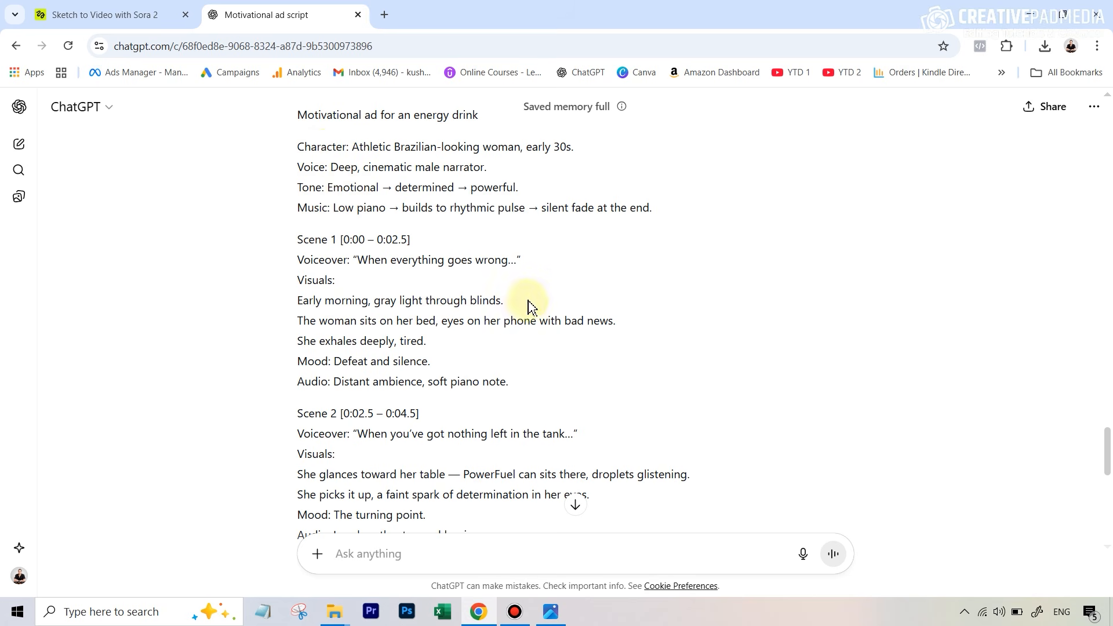
scroll(527, 298, down, 1)
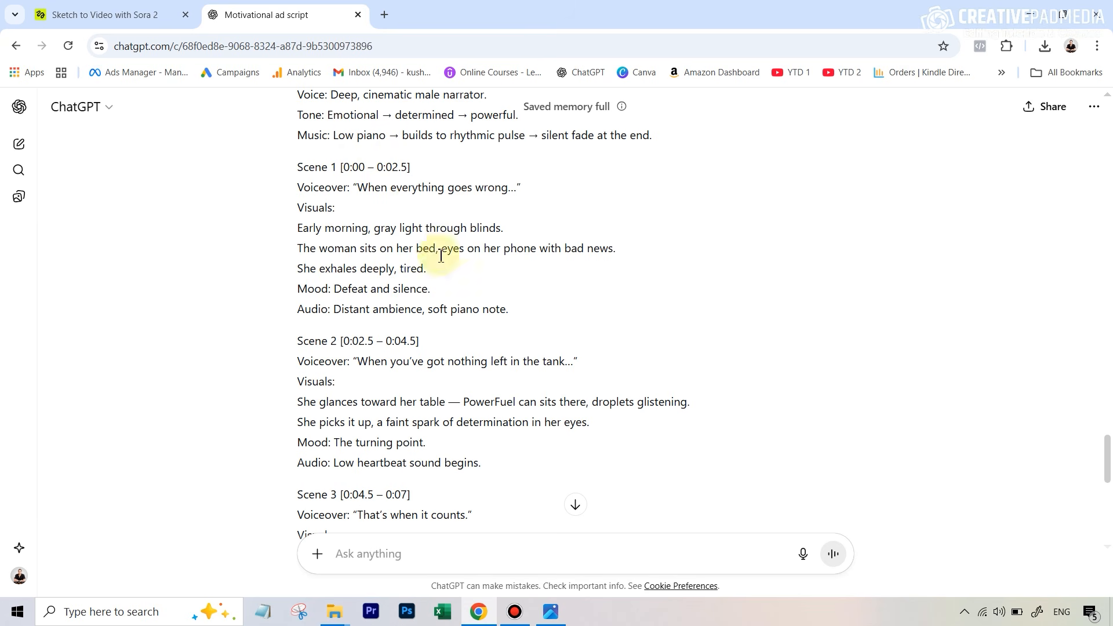
drag(529, 311, 286, 168)
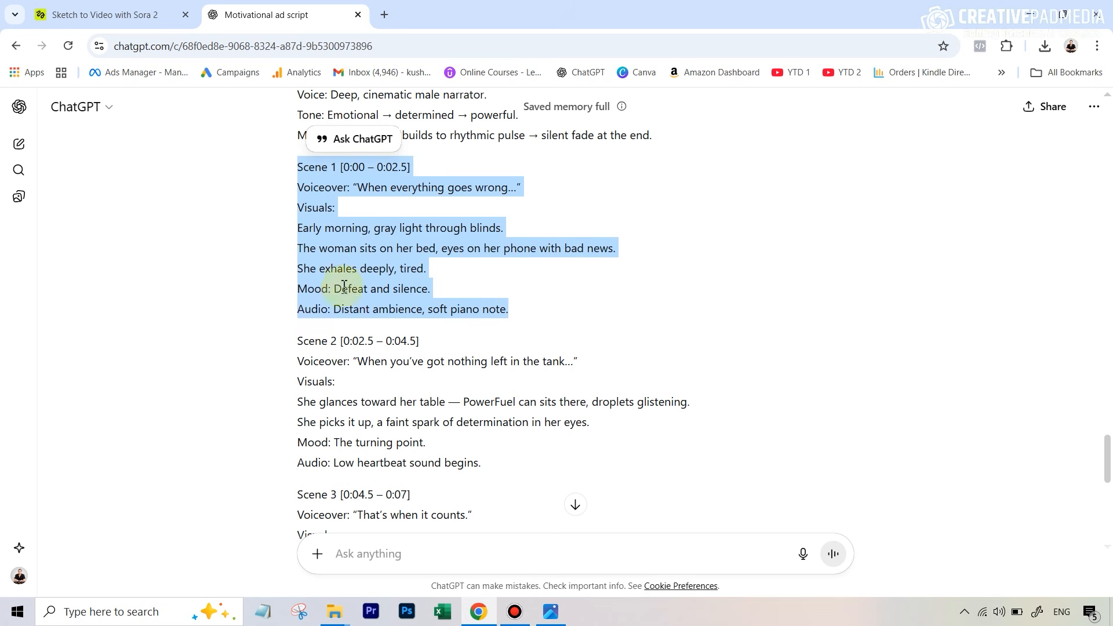
scroll(658, 304, down, 4)
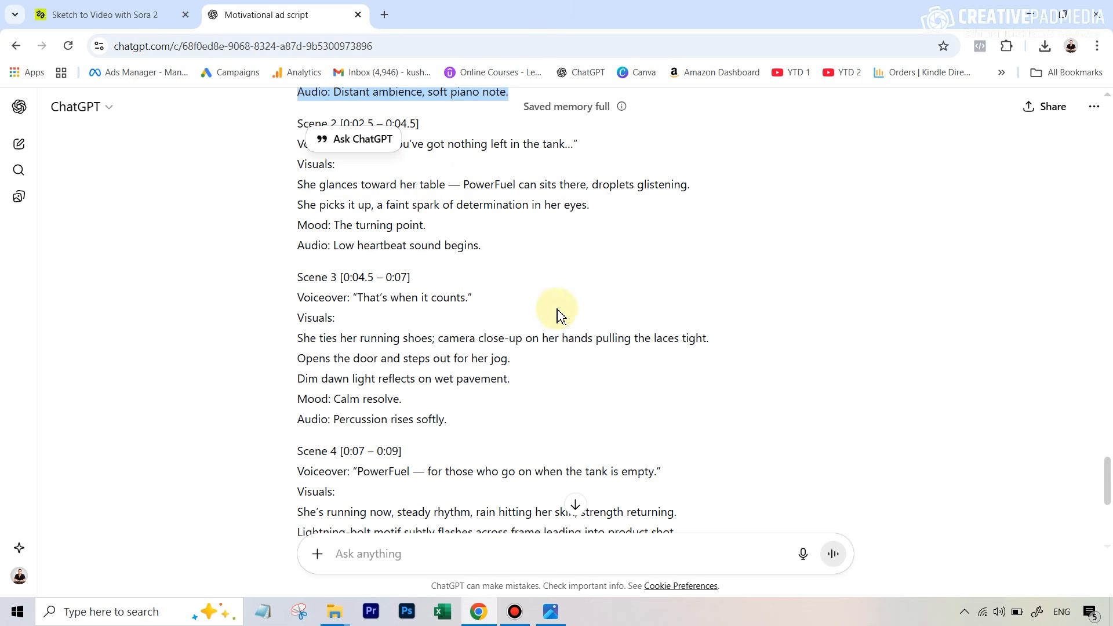
scroll(577, 336, down, 3)
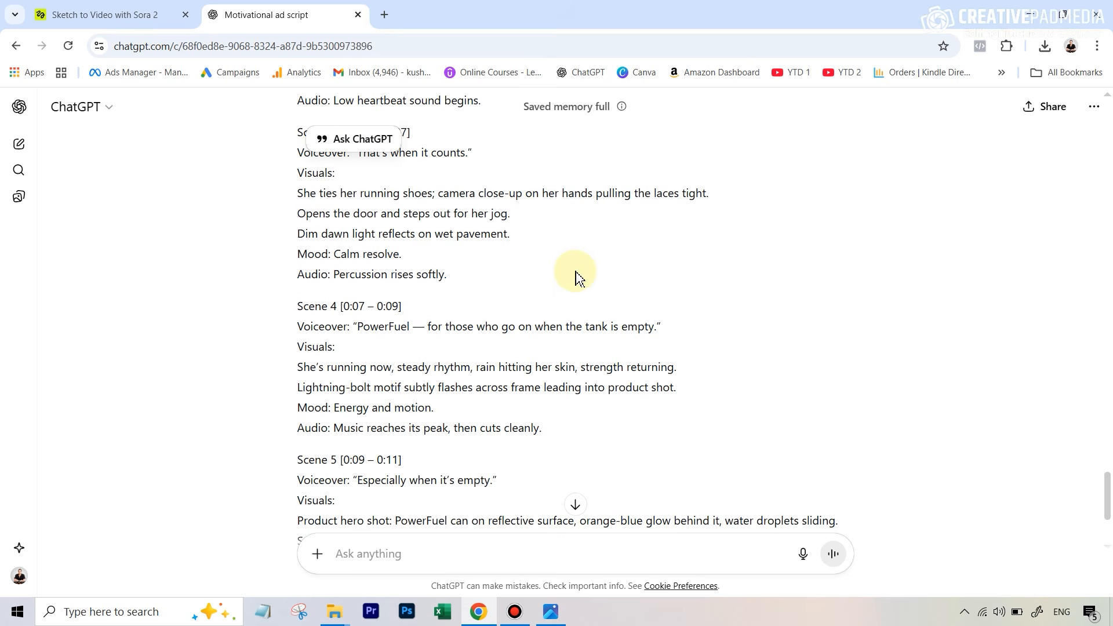
scroll(302, 111, up, 8)
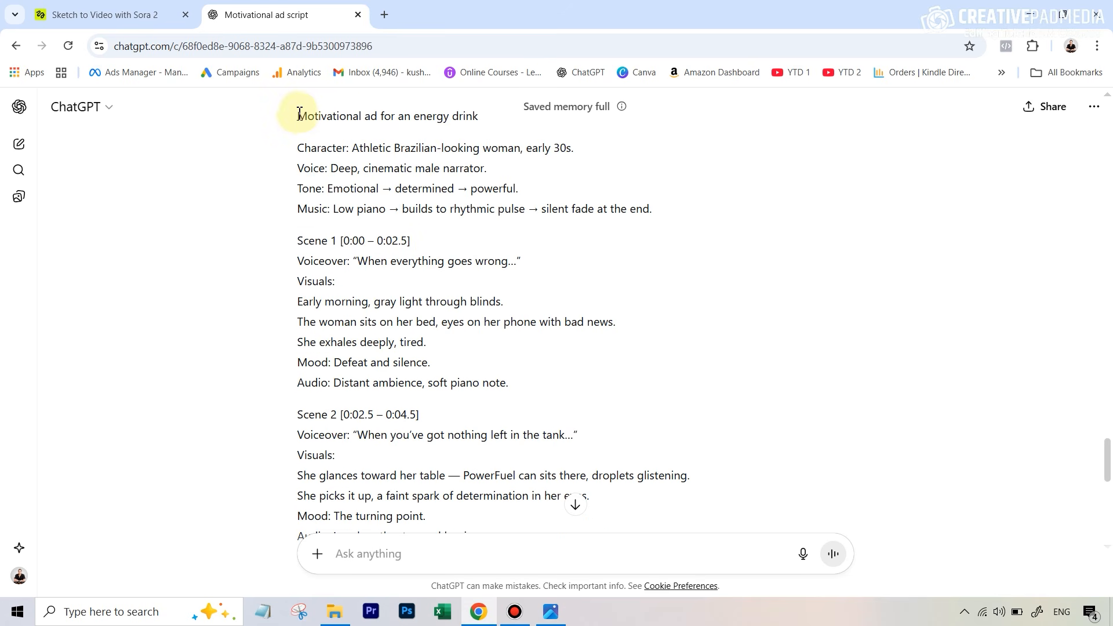
- Switch back to Higgsfield and paste the motivational energy drink ad script as the video prompt
key(ctrl+shift+Tab)
click(121, 360)
key(ctrl+v)
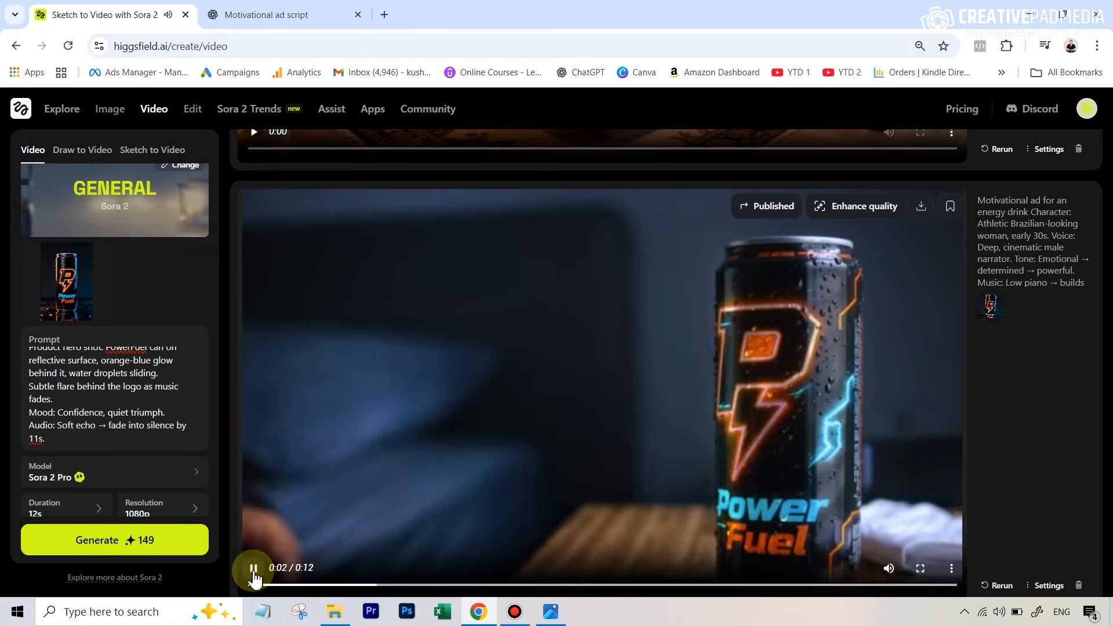
- Pause the generated PowerFuel ad to inspect the energy drink can
click(254, 570)
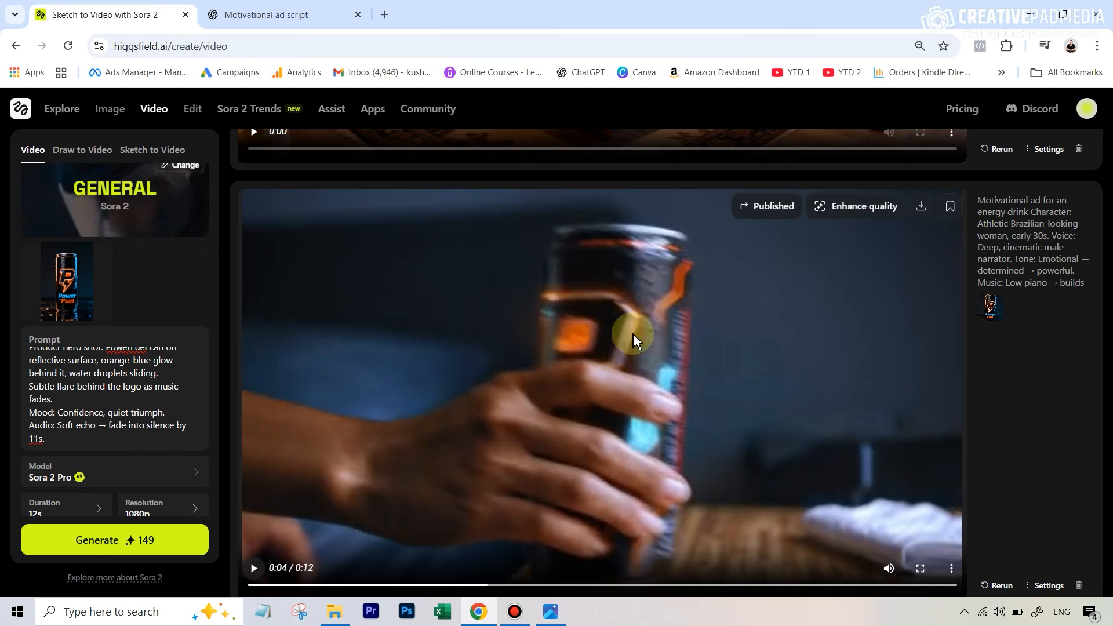
- Scrub the generated ad back to the hand reaching for the PowerFuel can and resume playback
click(453, 585)
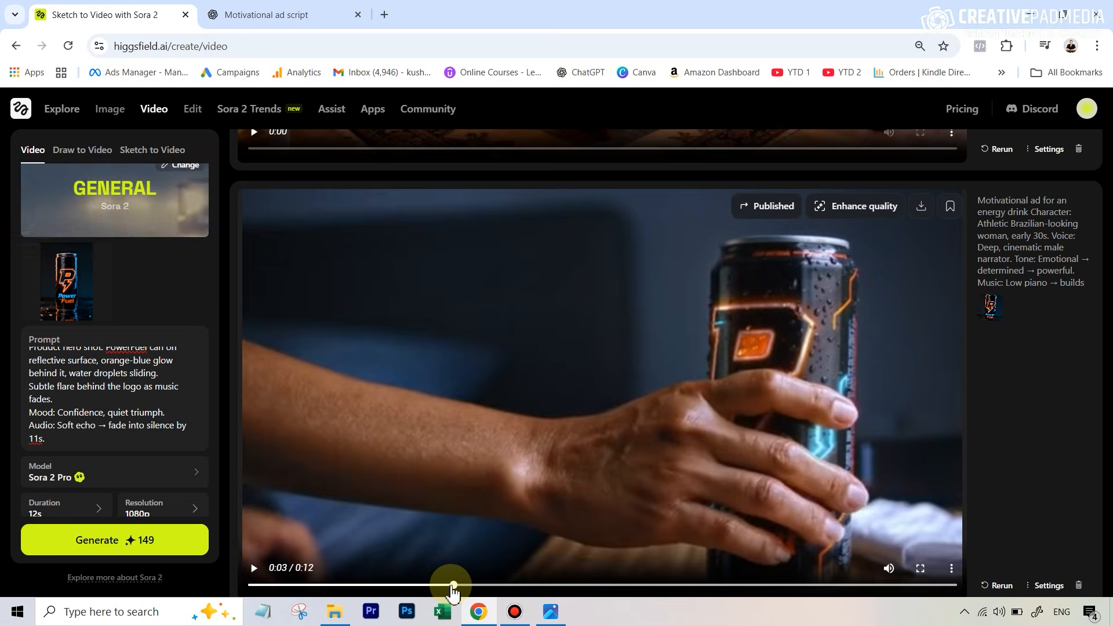
drag(423, 587, 409, 586)
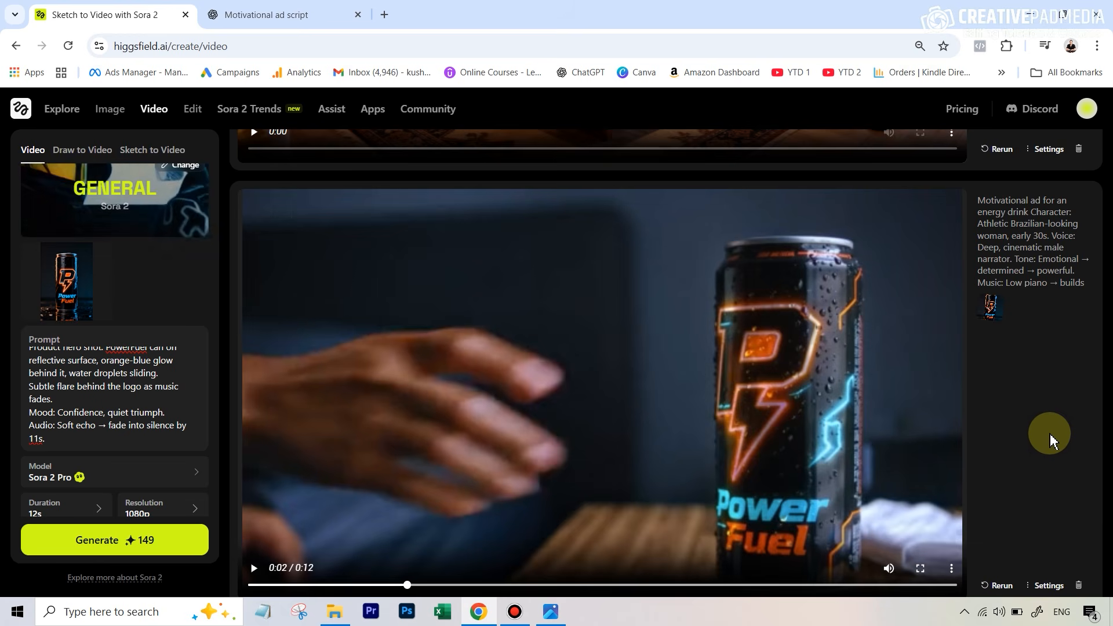
click(254, 568)
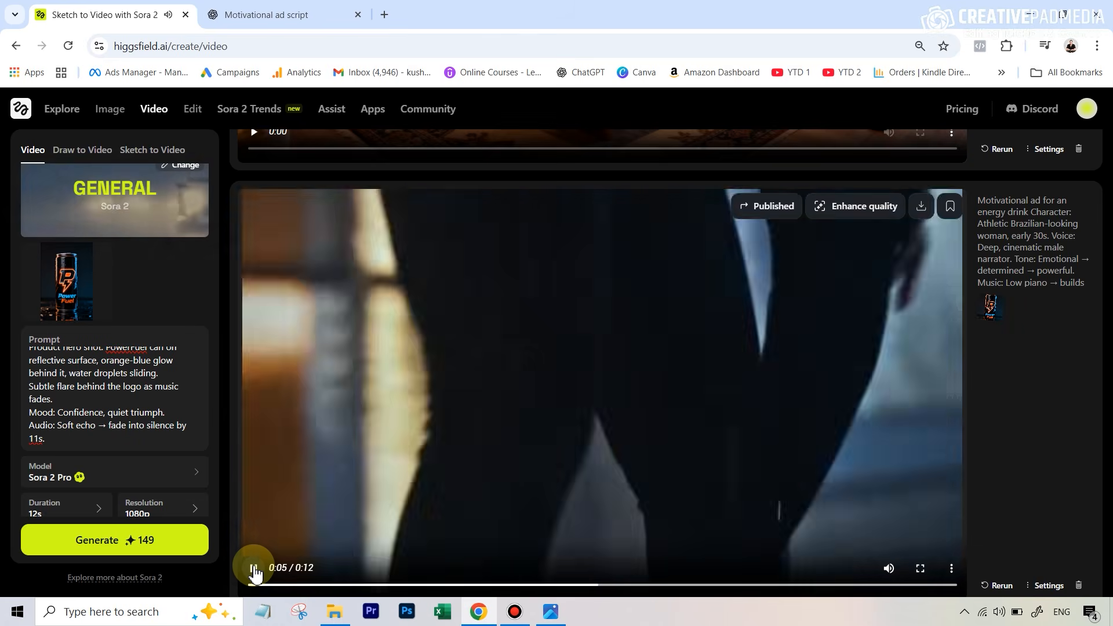
- Replay the Sora 2 ad from the shoe-lacing shot at 0:05, pause on the closing can shot, and resume playback
click(254, 568)
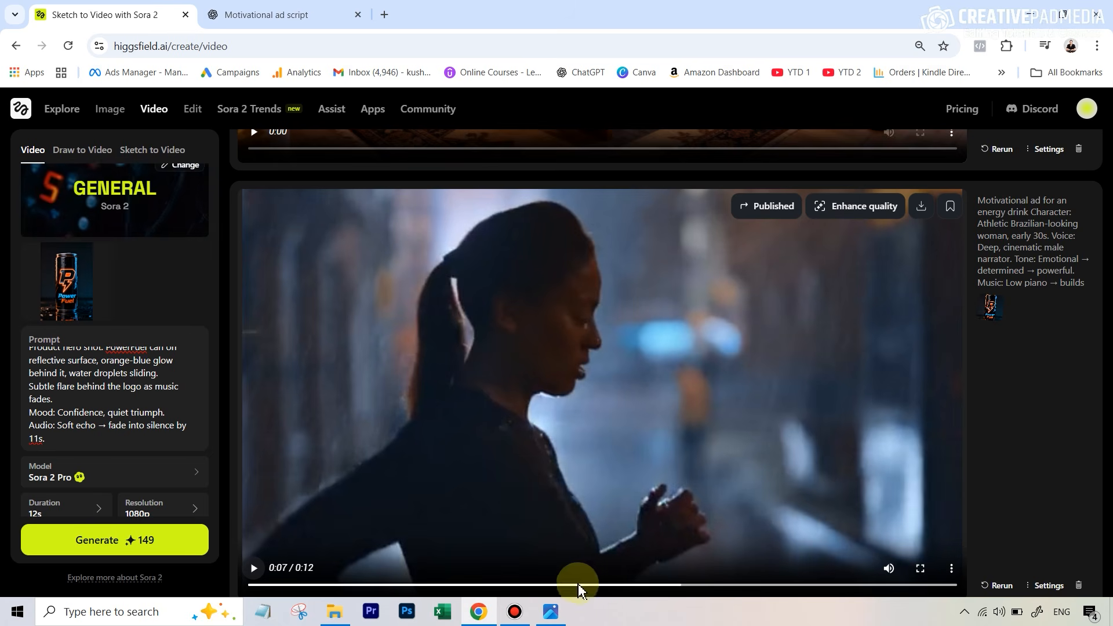
click(579, 585)
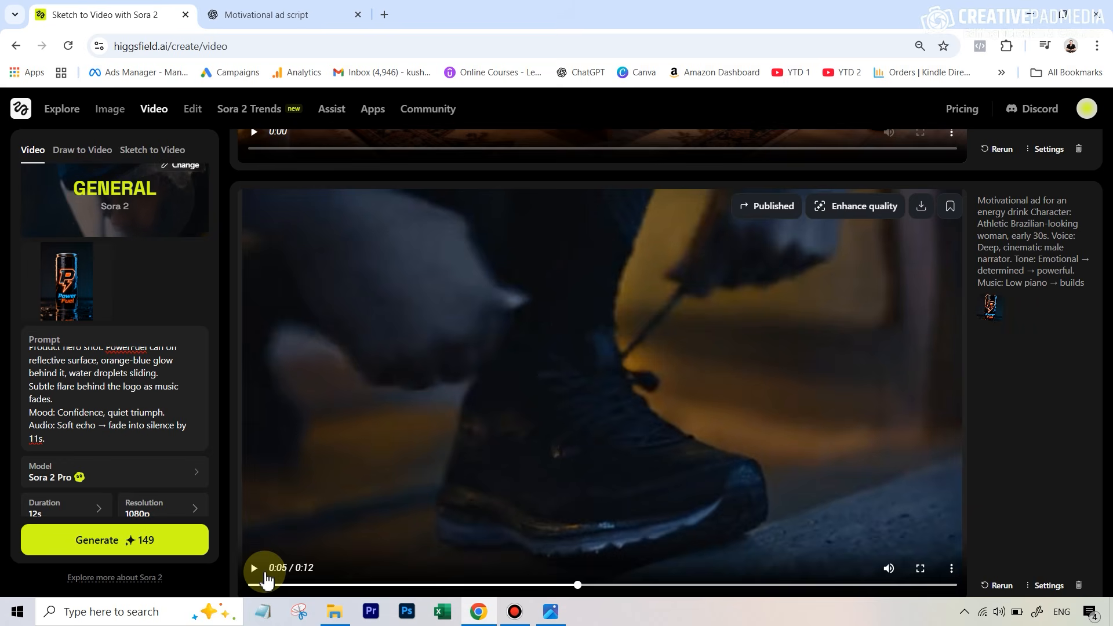
click(253, 568)
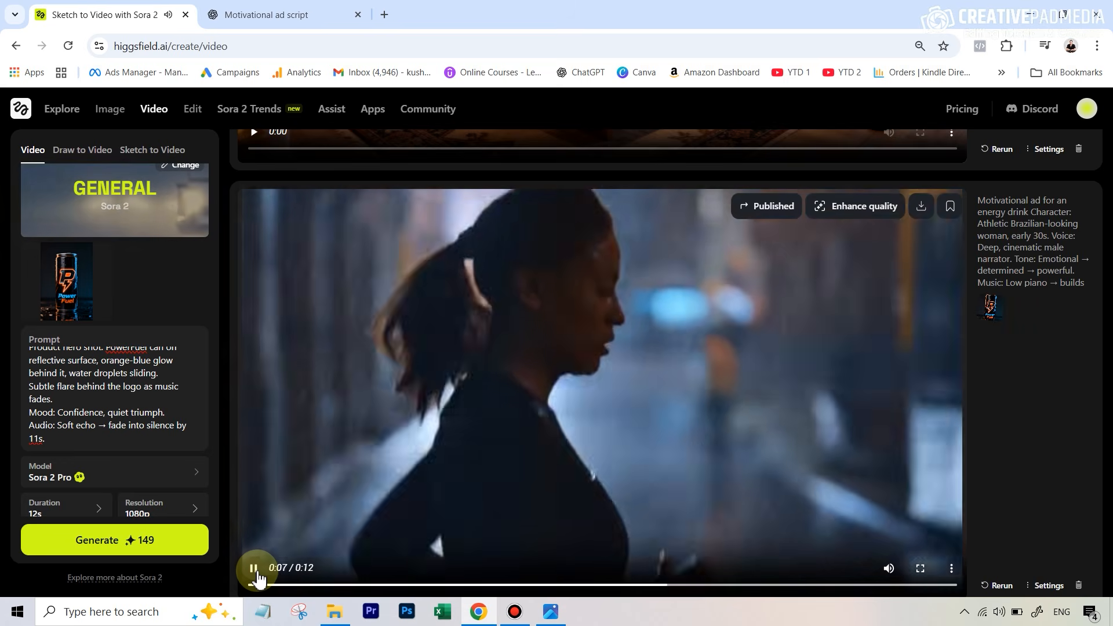
click(503, 343)
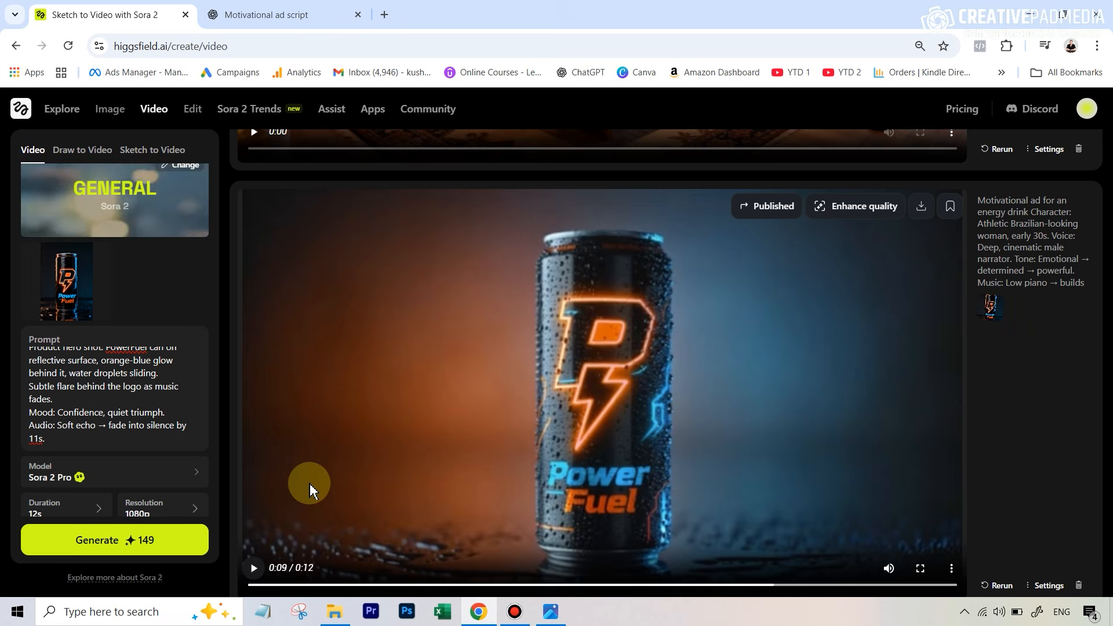
click(254, 568)
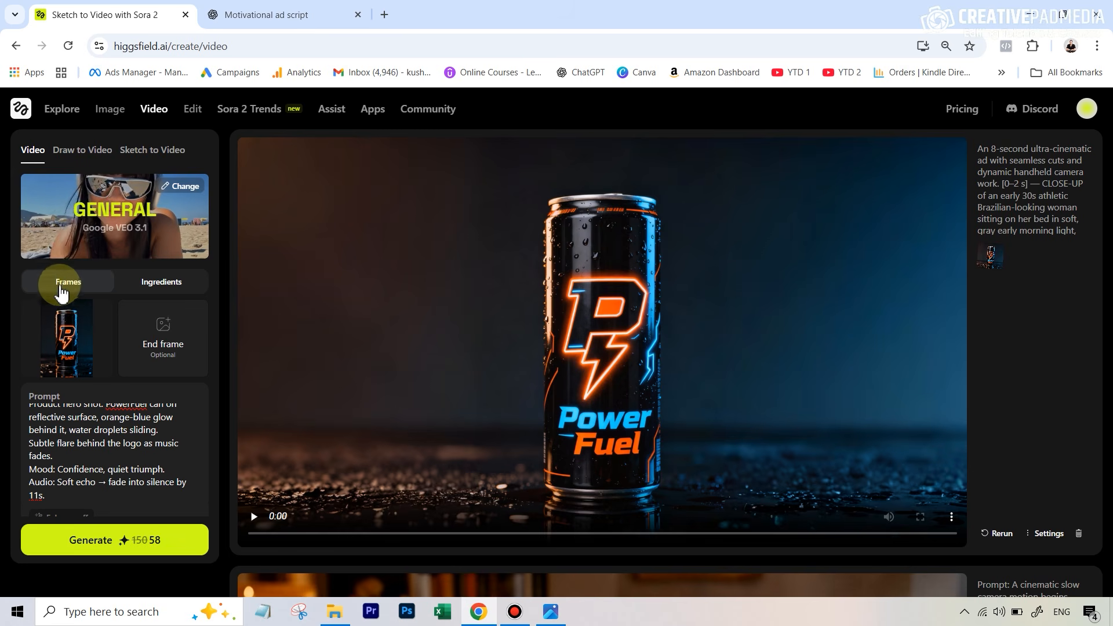
- Turn on Multi-shot mode for Google Veo 3.1 and play the generated 8-second PowerFuel ad
mouse_move(84, 328)
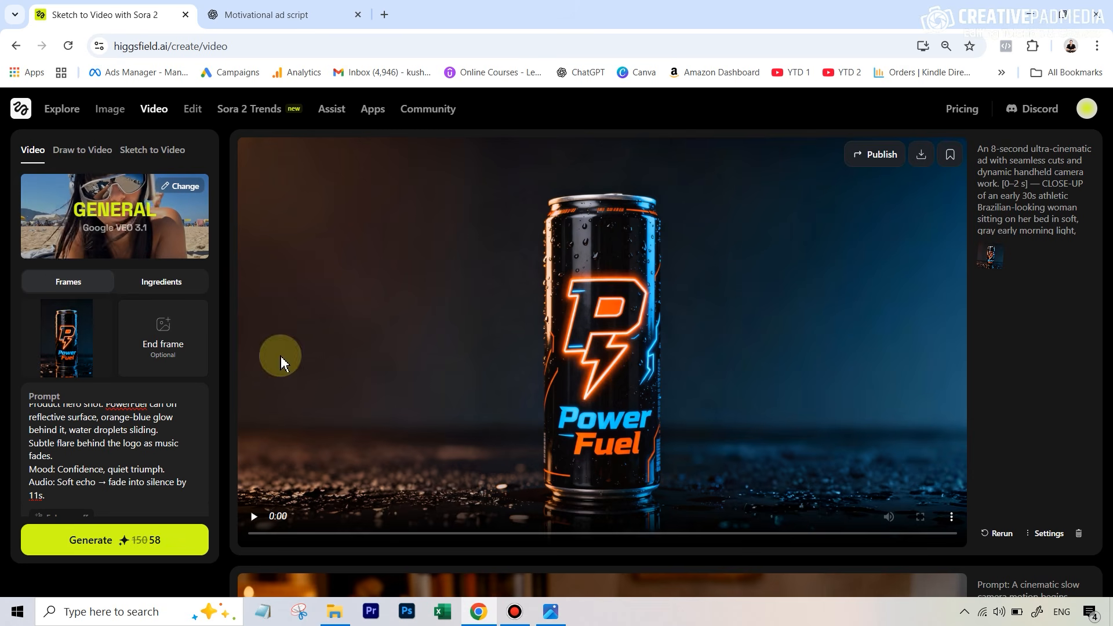
click(253, 518)
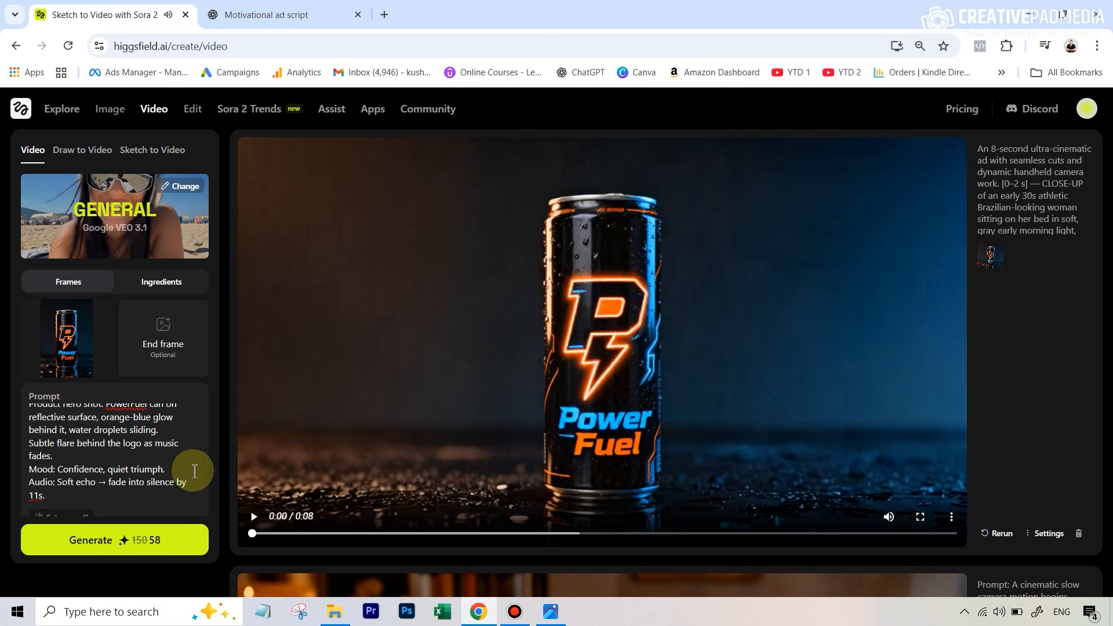
scroll(128, 412, down, 3)
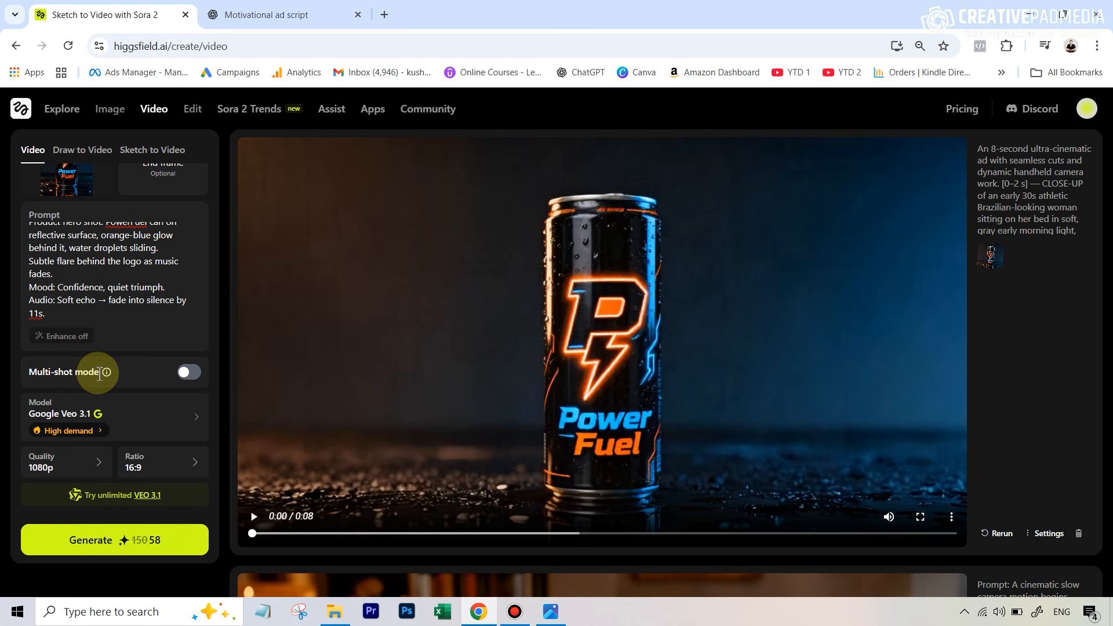
click(189, 372)
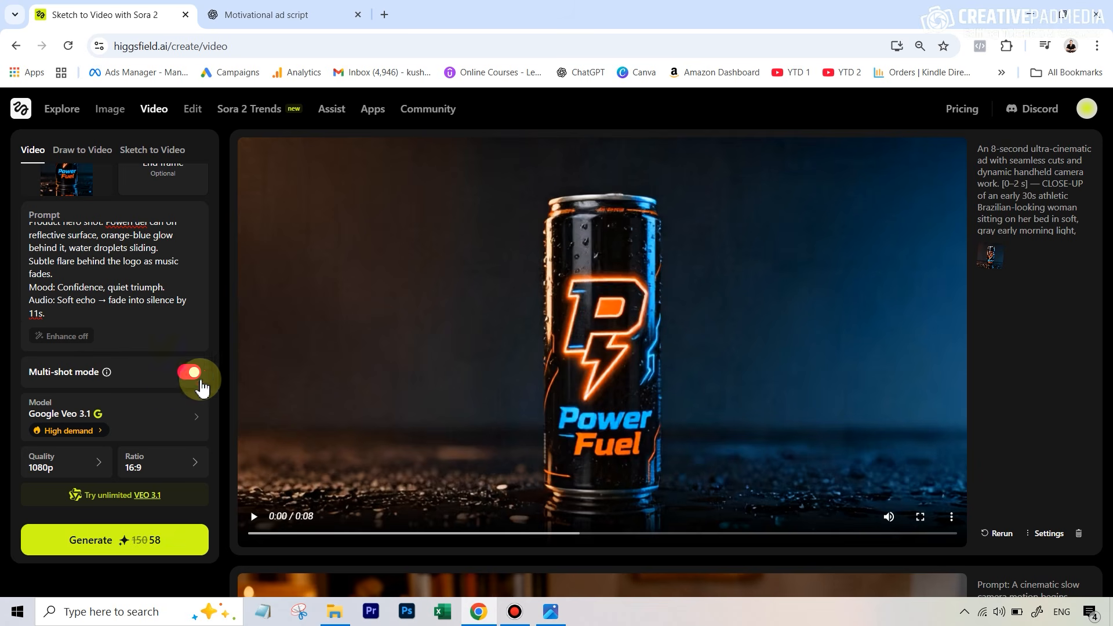
click(254, 519)
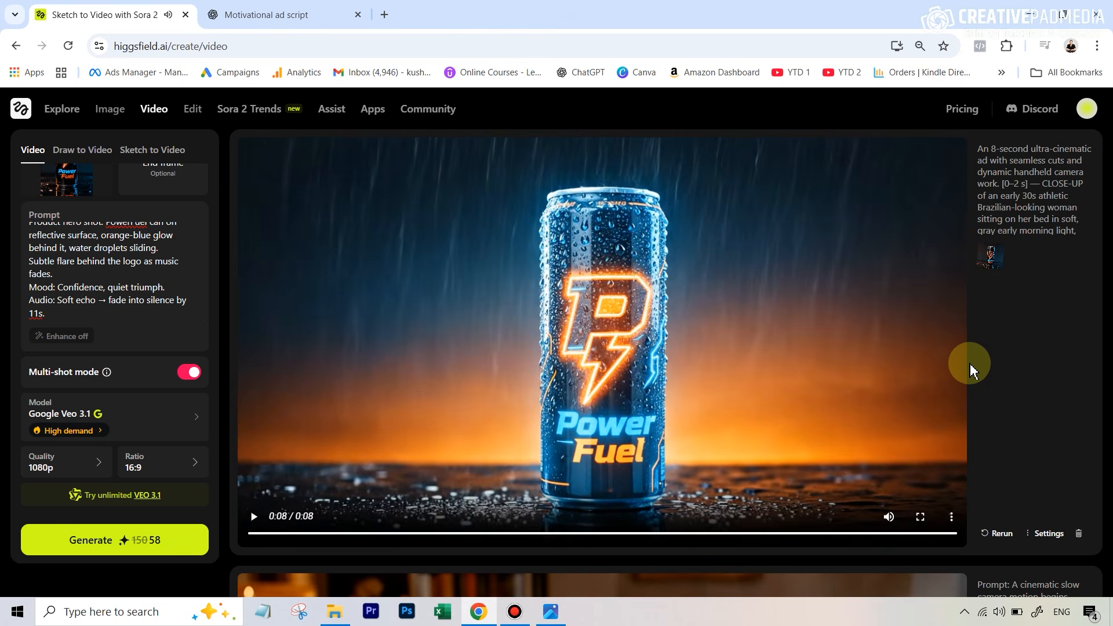
mouse_move(931, 351)
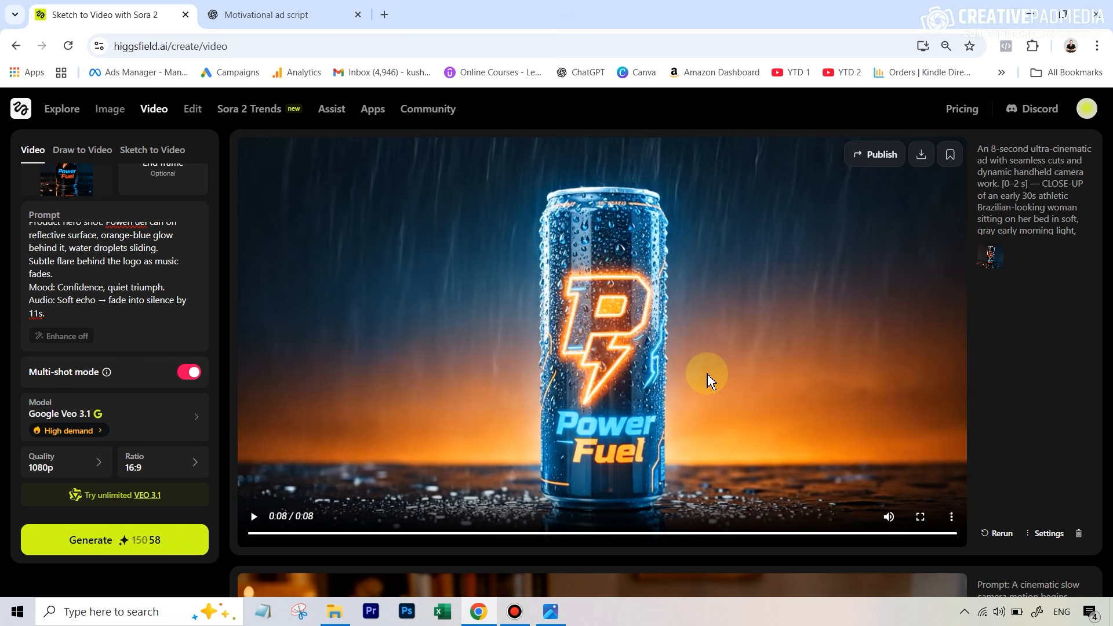
- Remove the PowerFuel start frame and change the Veo 3.1 image input from Frames to Ingredients
scroll(141, 263, up, 6)
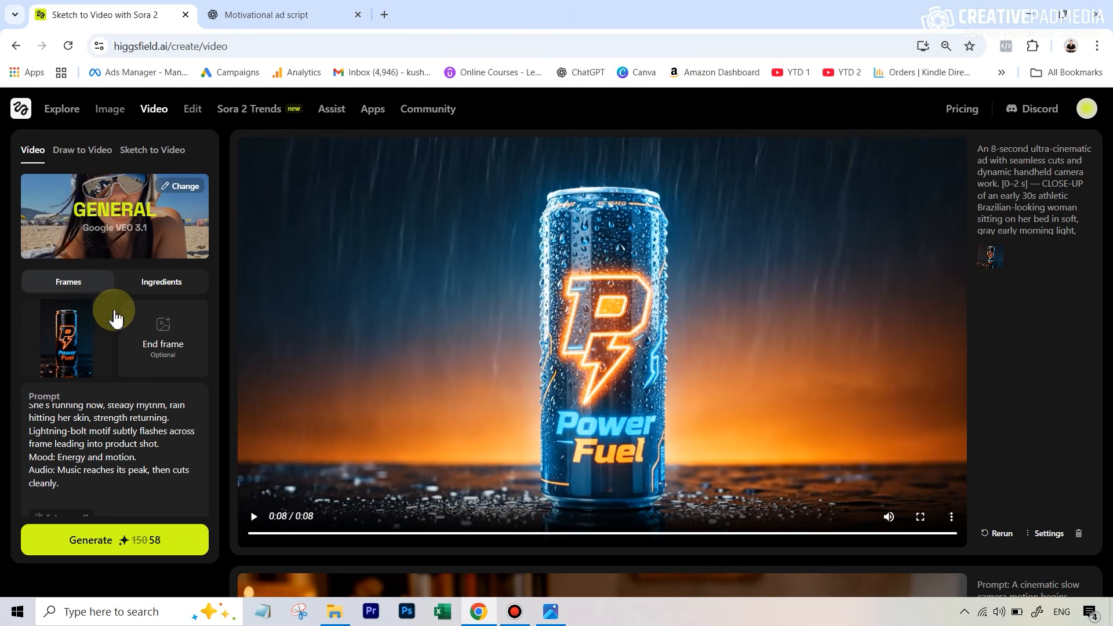
click(112, 304)
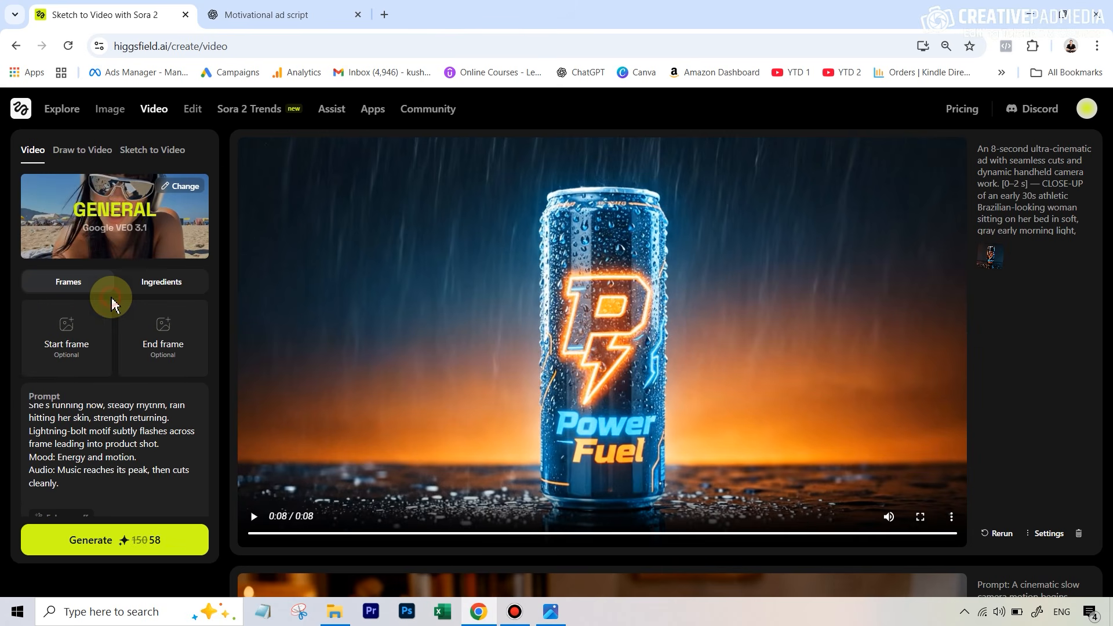
click(165, 287)
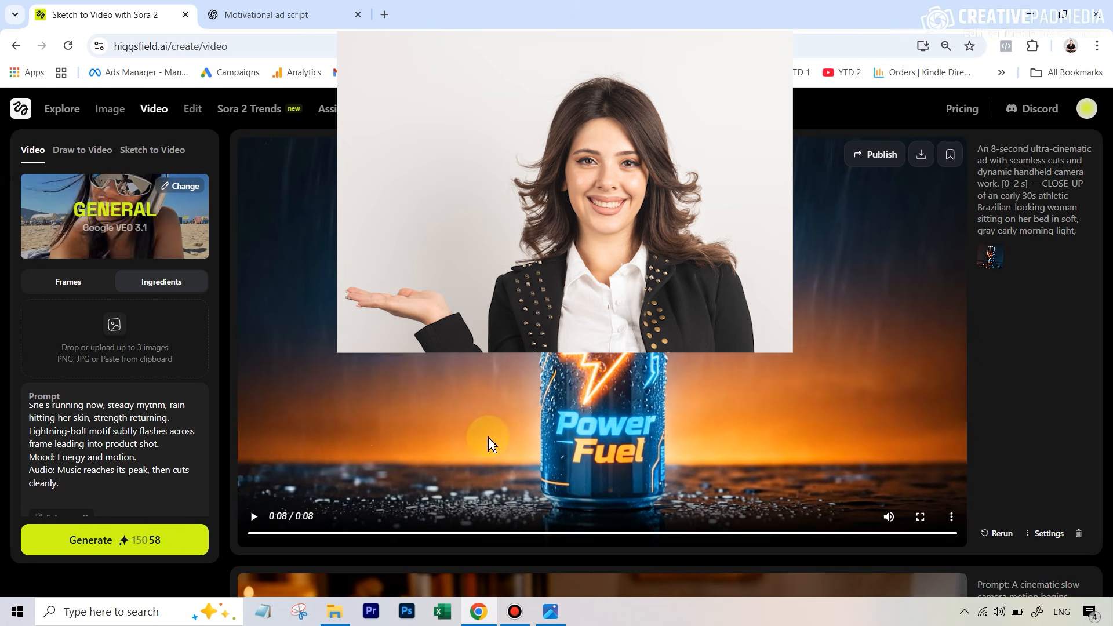
click(254, 525)
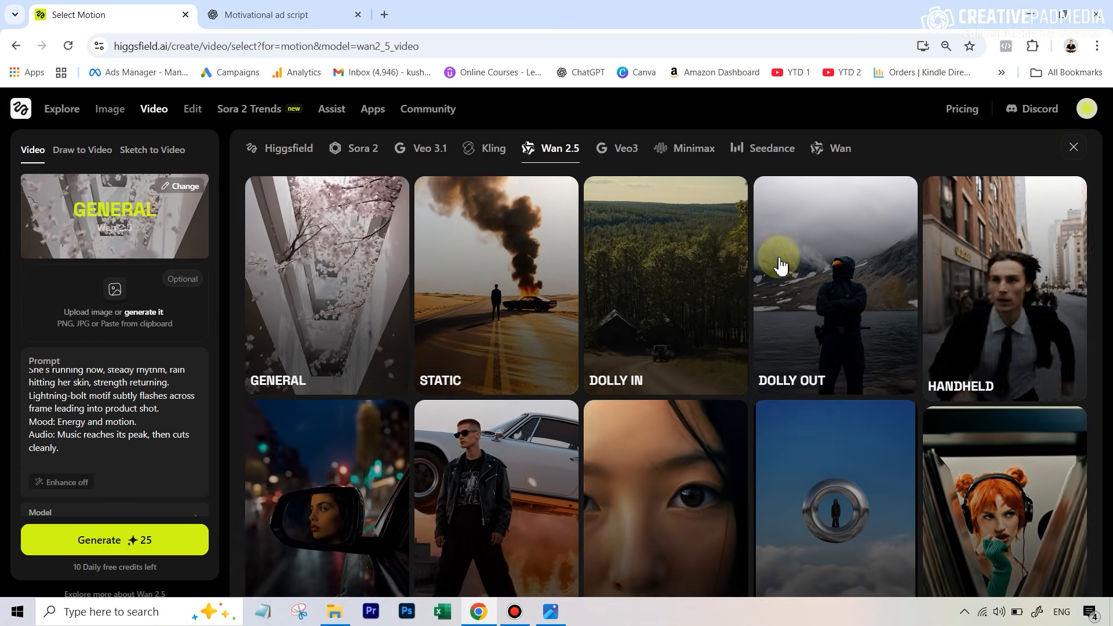
- Look through the Wan 2.5 motion presets and settings, and set the video model to Wan 2.5
scroll(969, 285, down, 1)
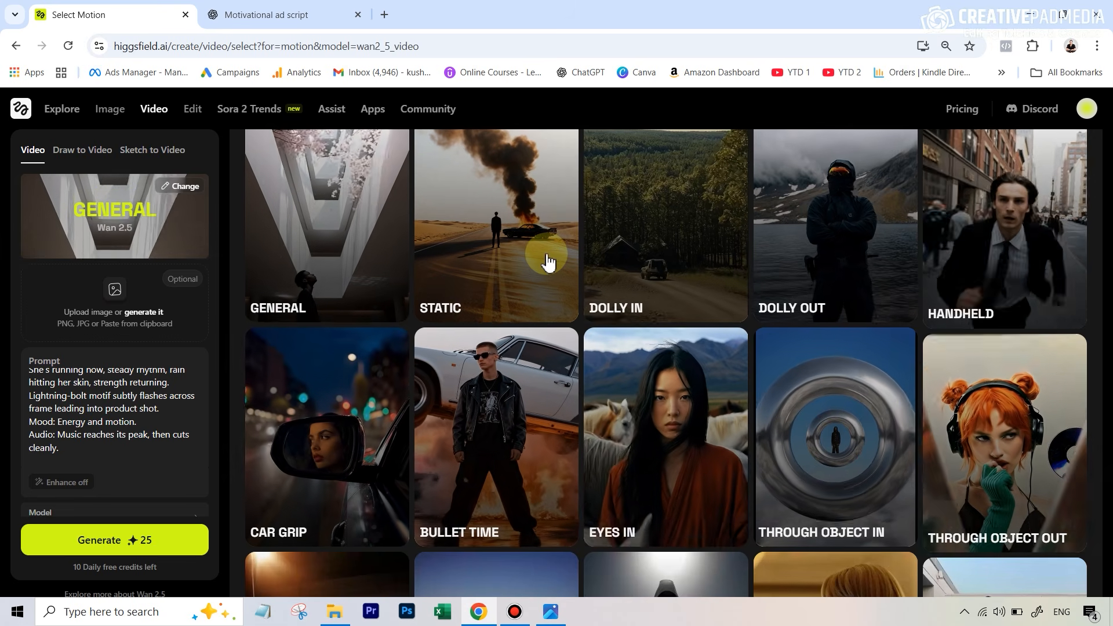
scroll(554, 263, up, 2)
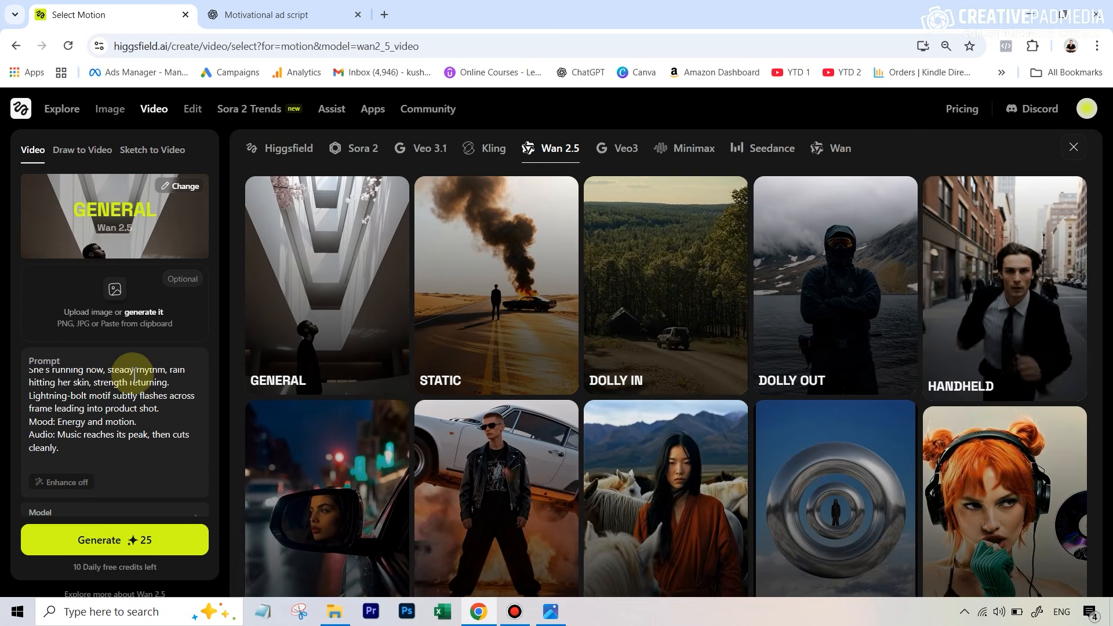
scroll(132, 383, down, 2)
scroll(169, 410, down, 5)
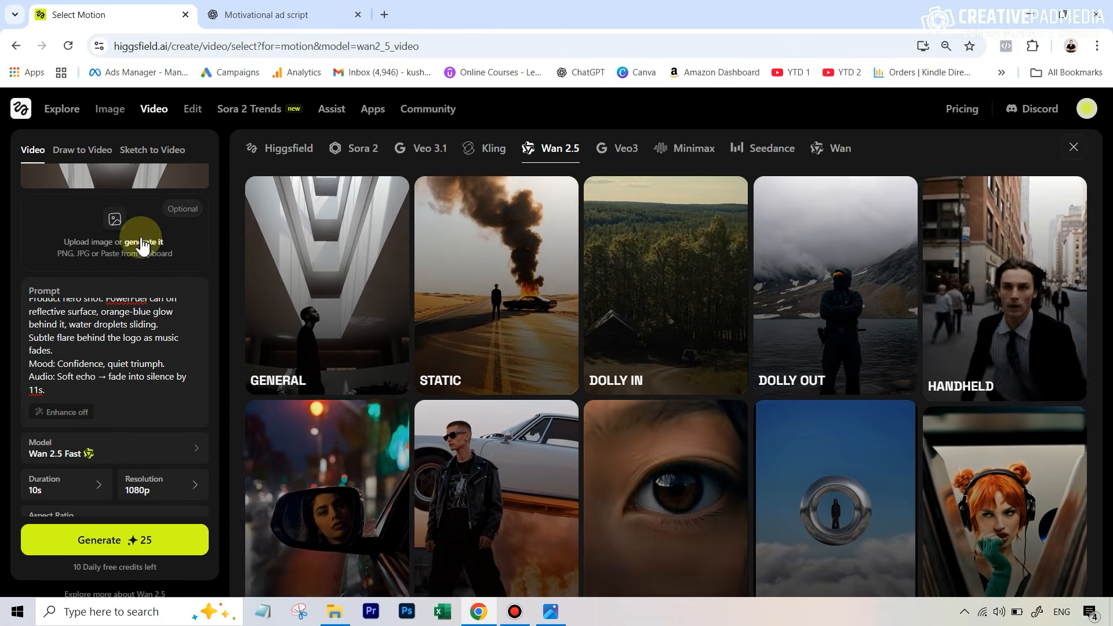
scroll(145, 371, down, 2)
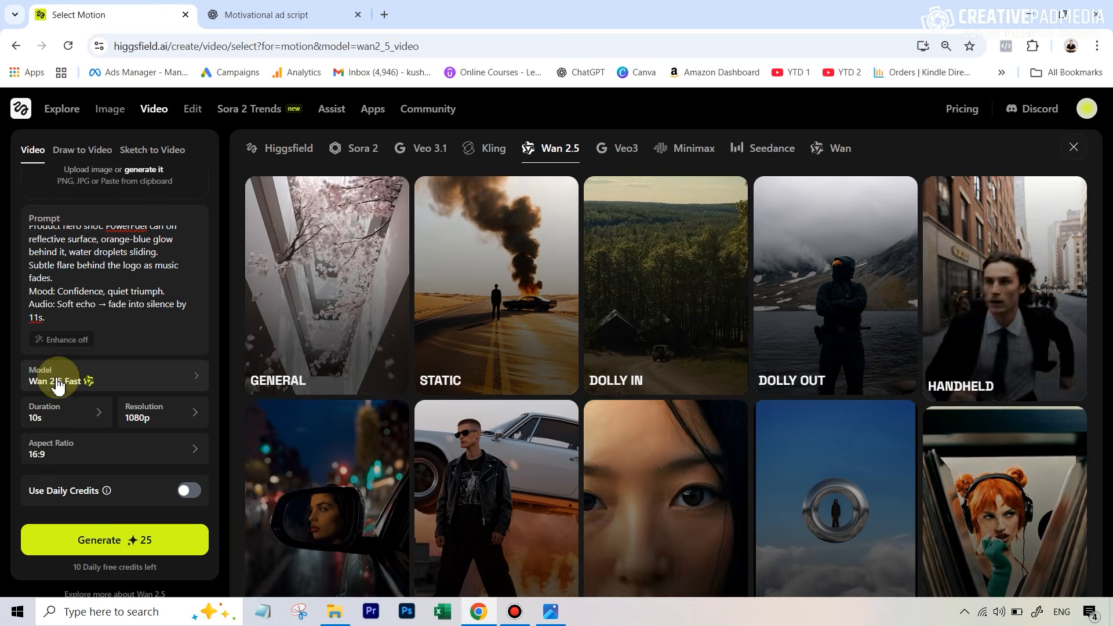
click(96, 382)
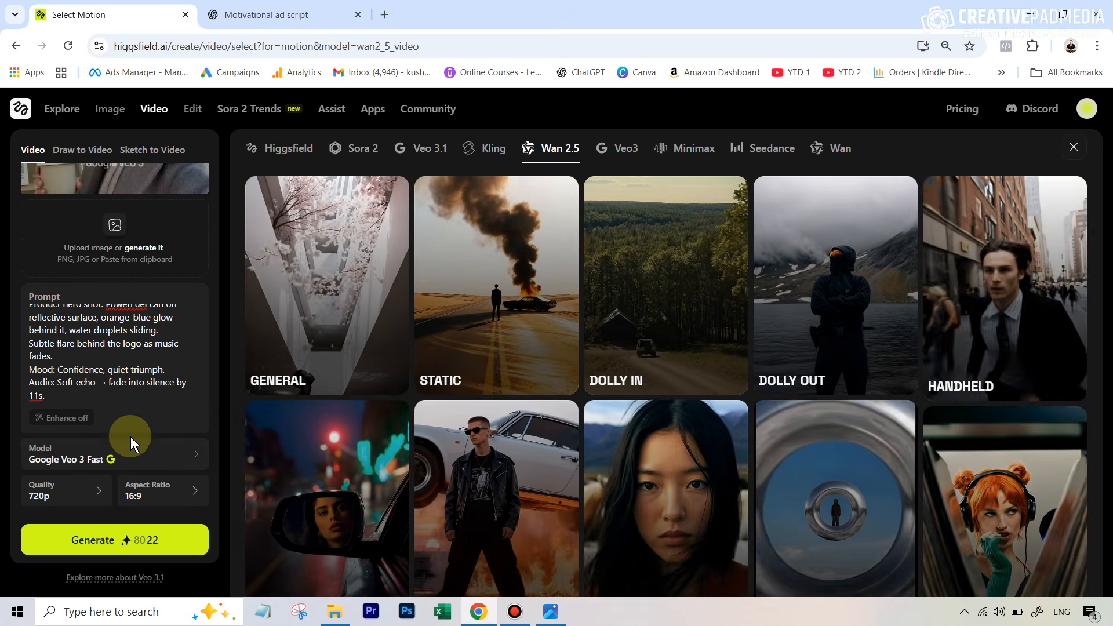
click(139, 461)
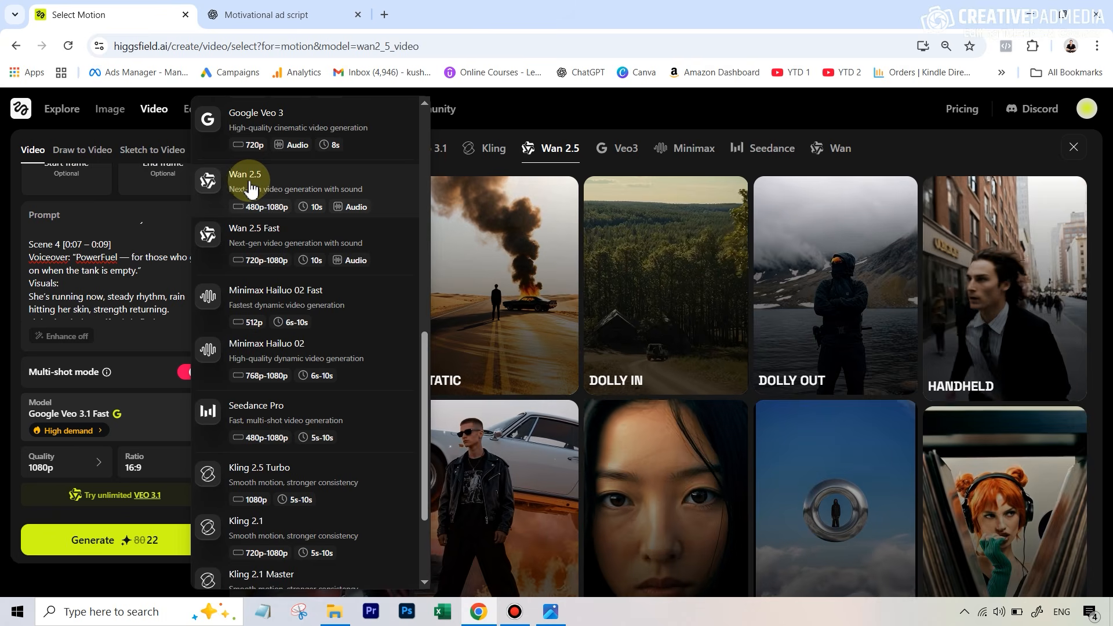
click(256, 184)
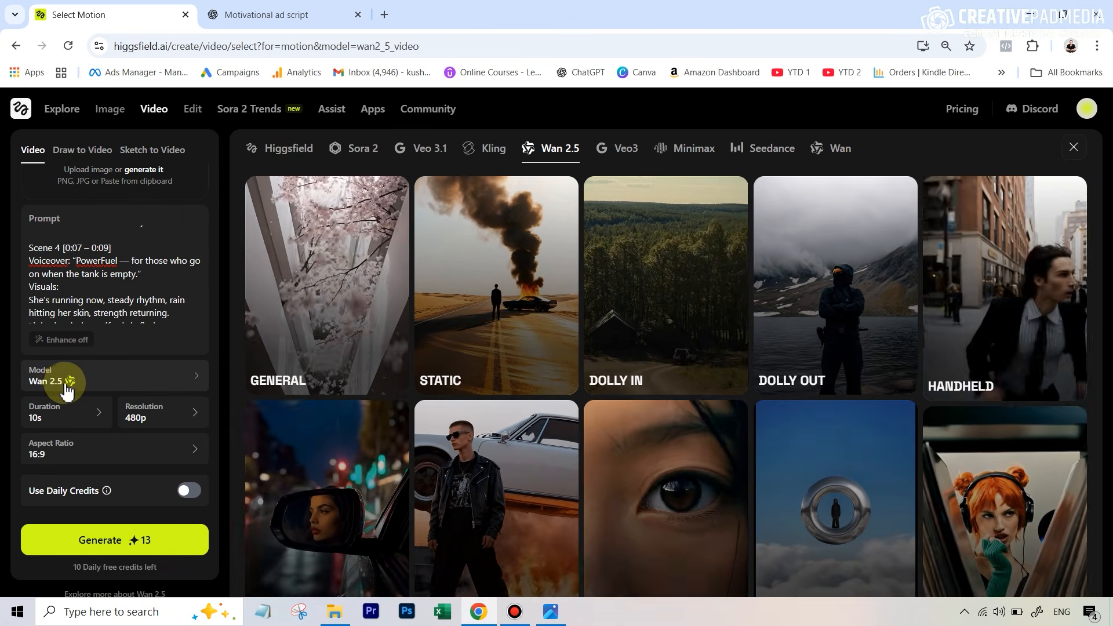
- Check the duration choices for Wan 2.5 and set the resolution to 1080p
click(53, 417)
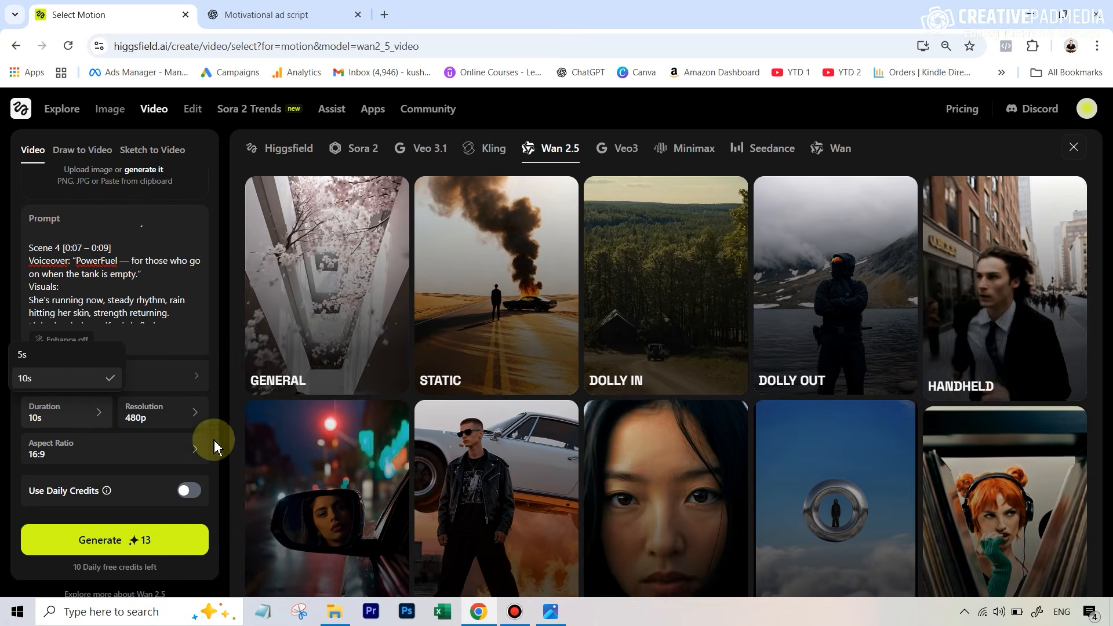
click(167, 426)
click(167, 426)
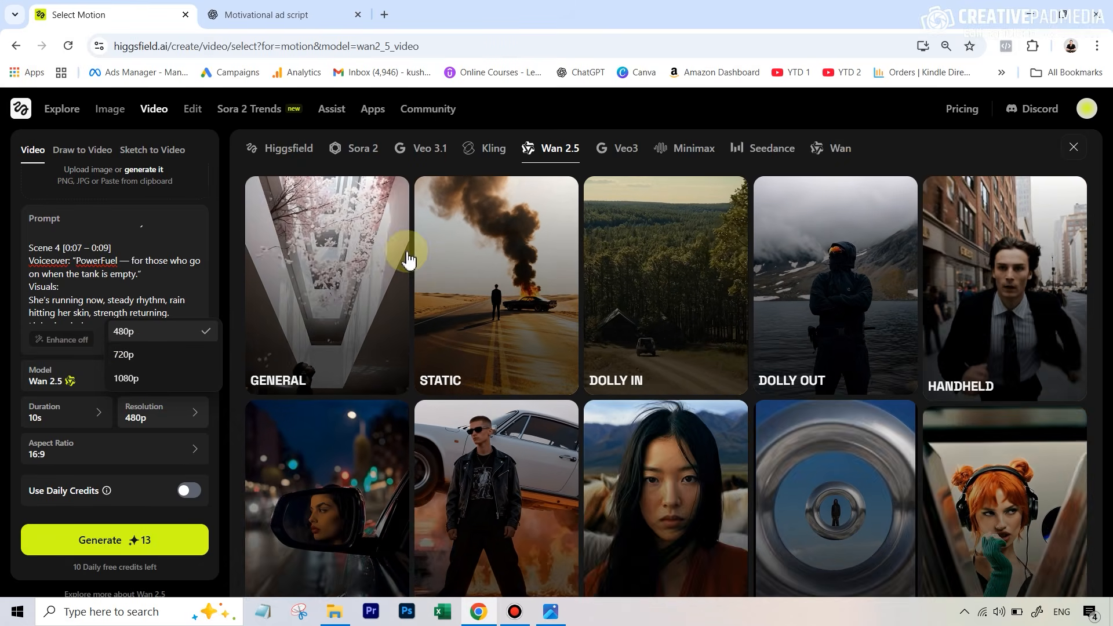
click(128, 380)
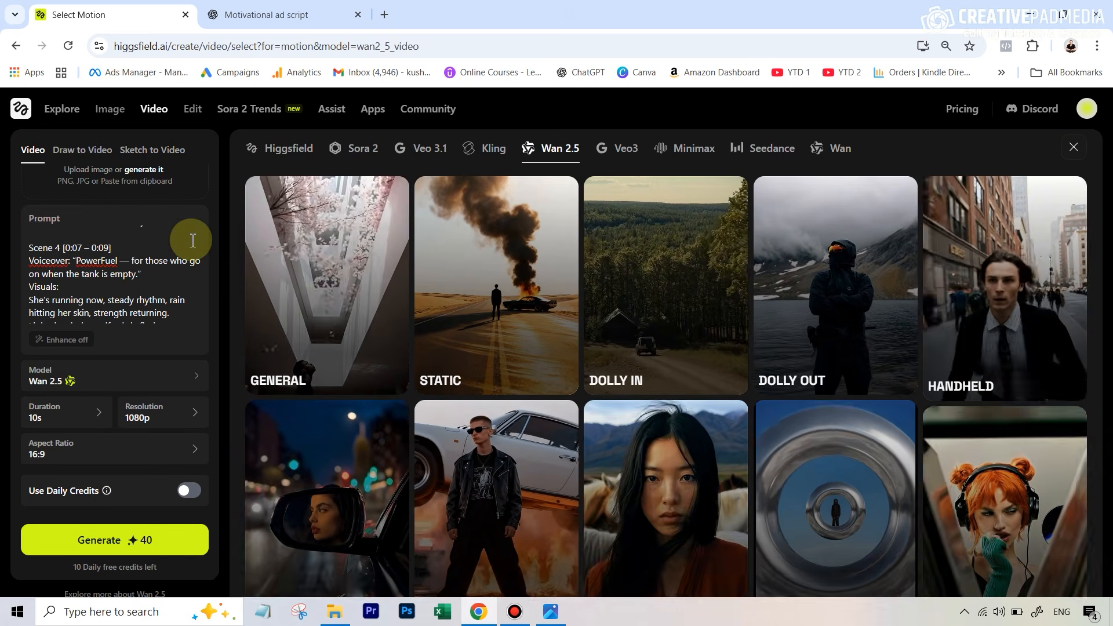
- Leave the motion presets and replay the opening of the 10-second vertical energy drink ad to inspect the woman holding her phone
key(Escape)
click(253, 566)
click(252, 569)
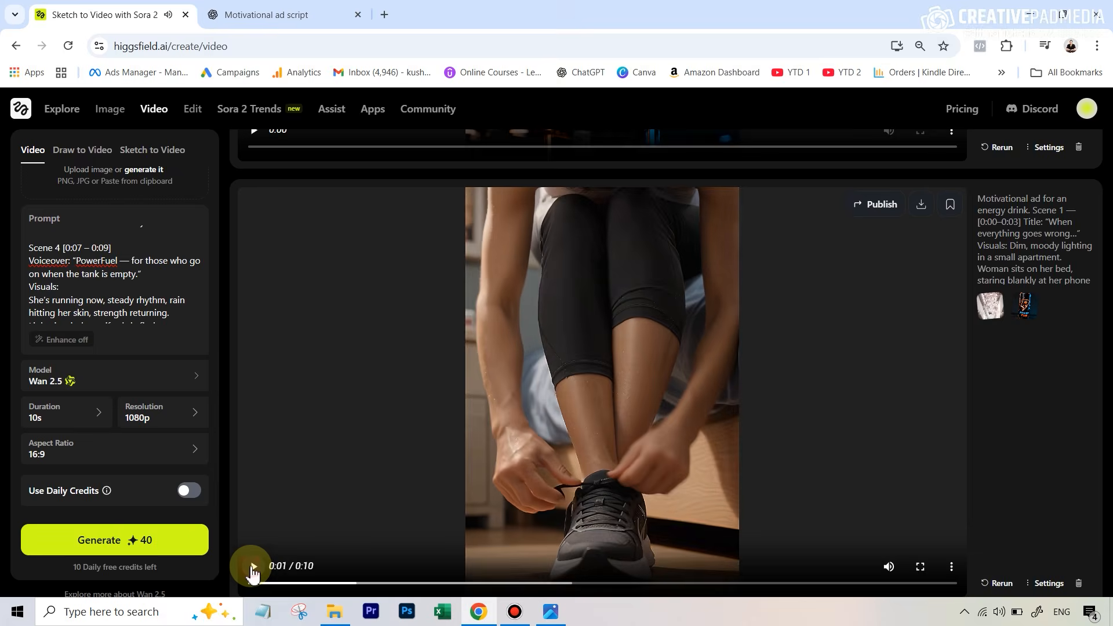
click(279, 584)
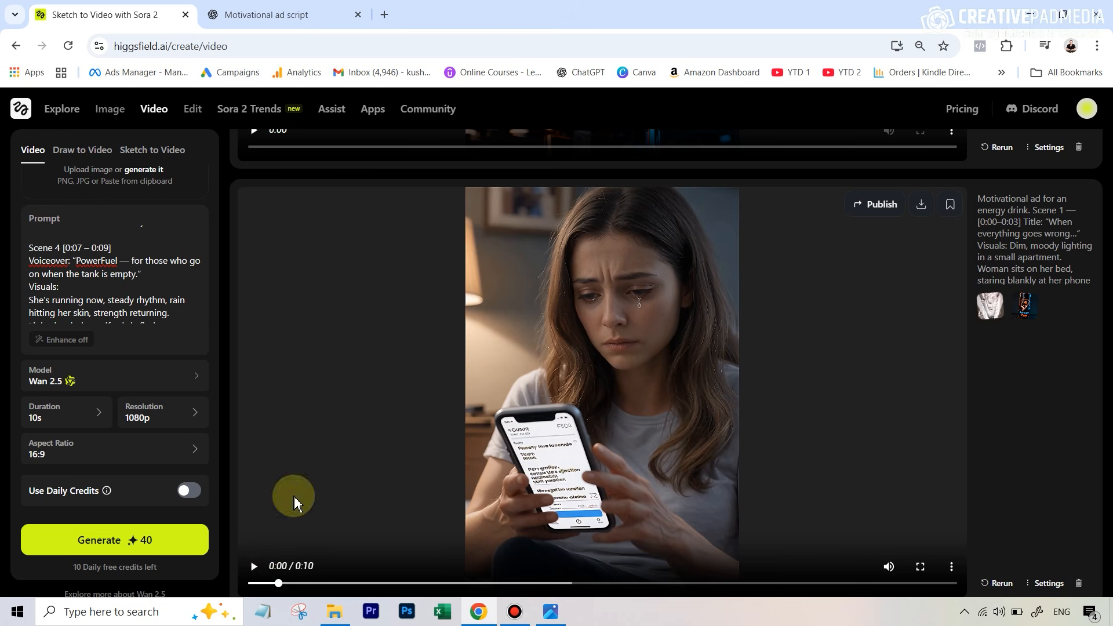
click(253, 567)
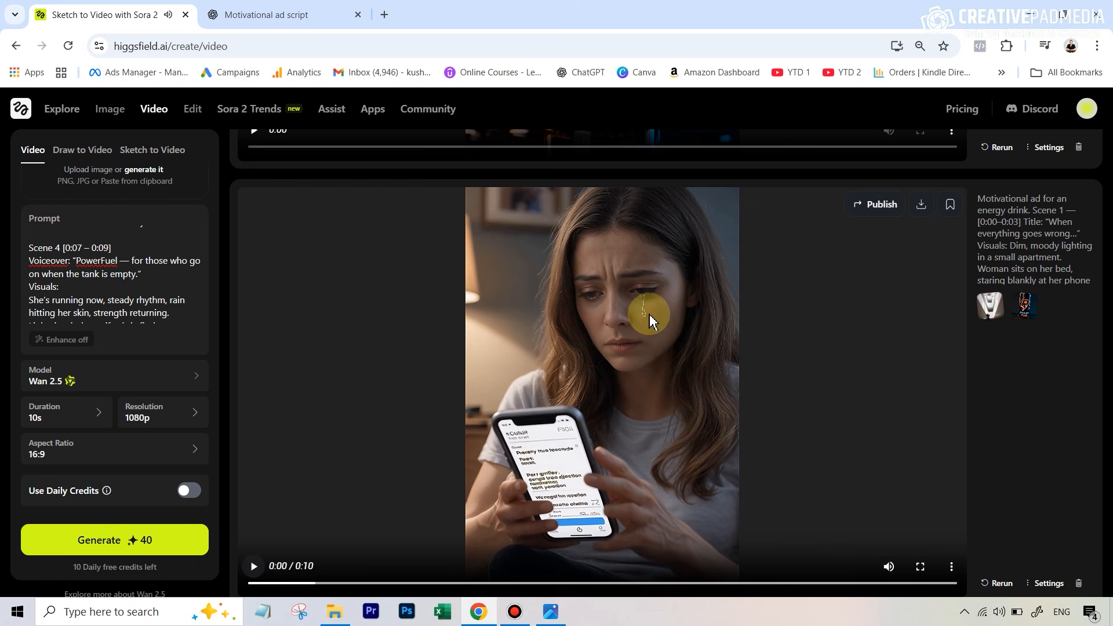
- Play the vertical ad onward, pausing to inspect the shots of the woman running in the rain
click(256, 569)
click(255, 569)
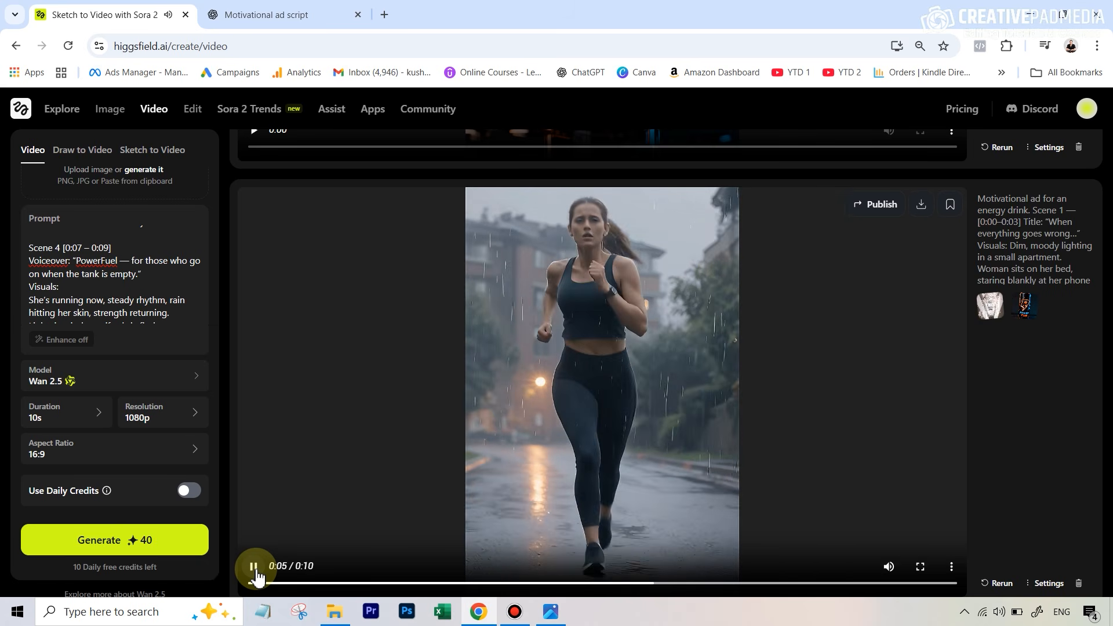
click(255, 569)
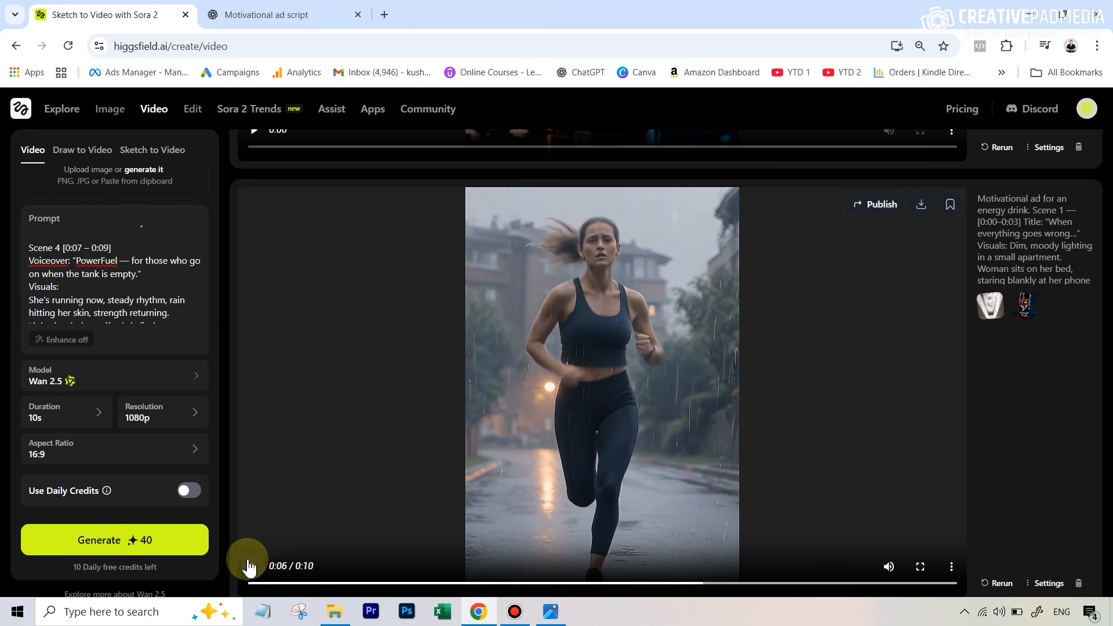
click(253, 568)
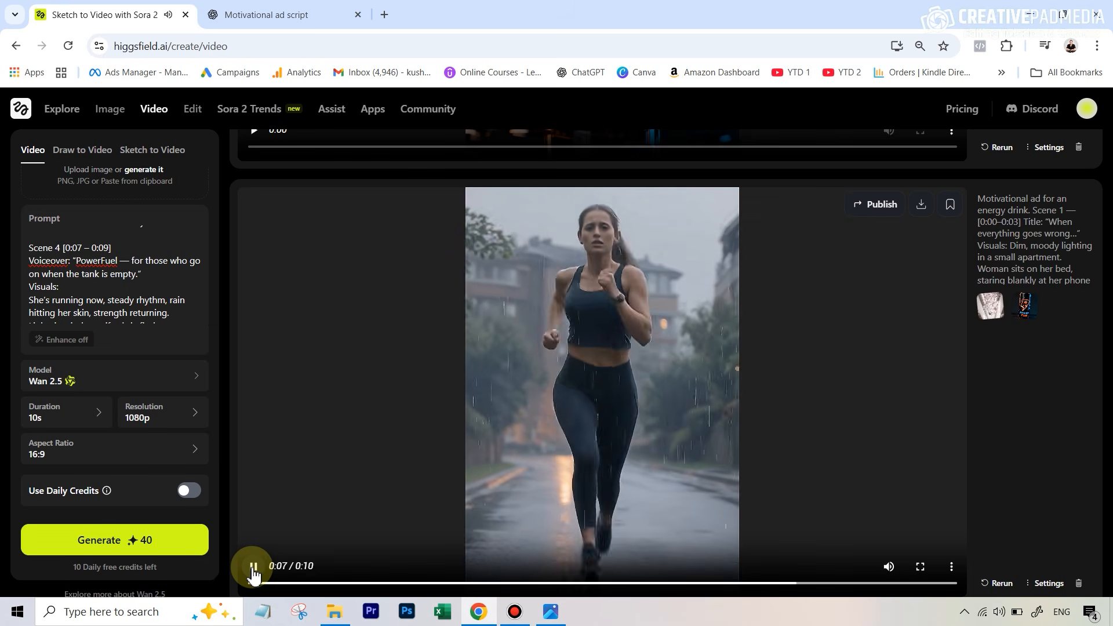
click(253, 567)
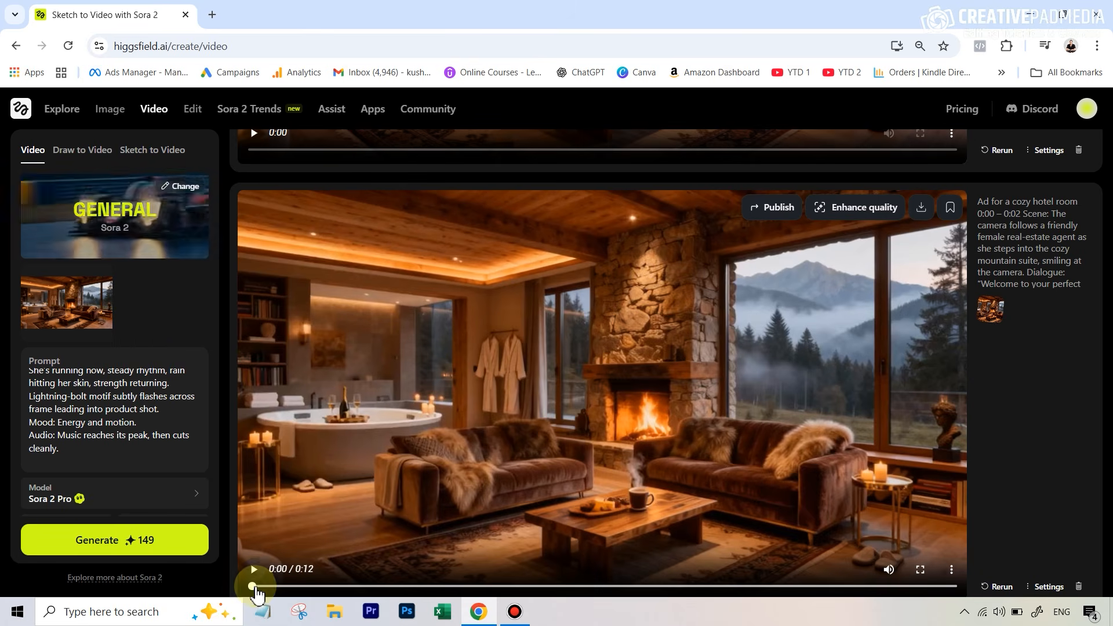
- Play the 12-second Sora 2 hotel room ad and the 10-second version with the blonde agent, pausing to inspect her movements
click(256, 569)
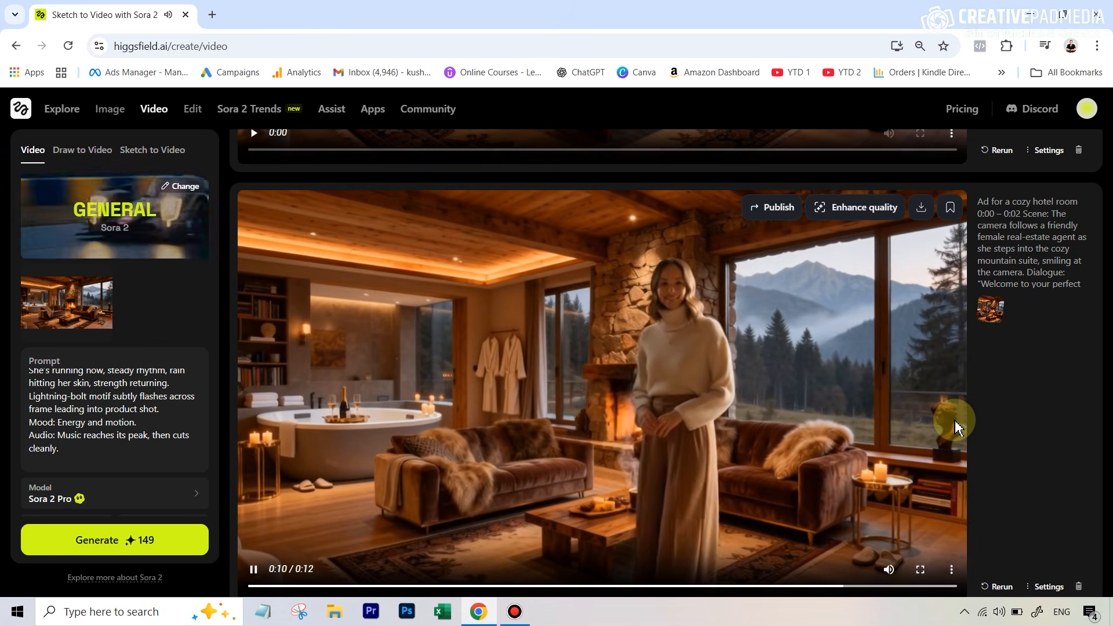
click(255, 571)
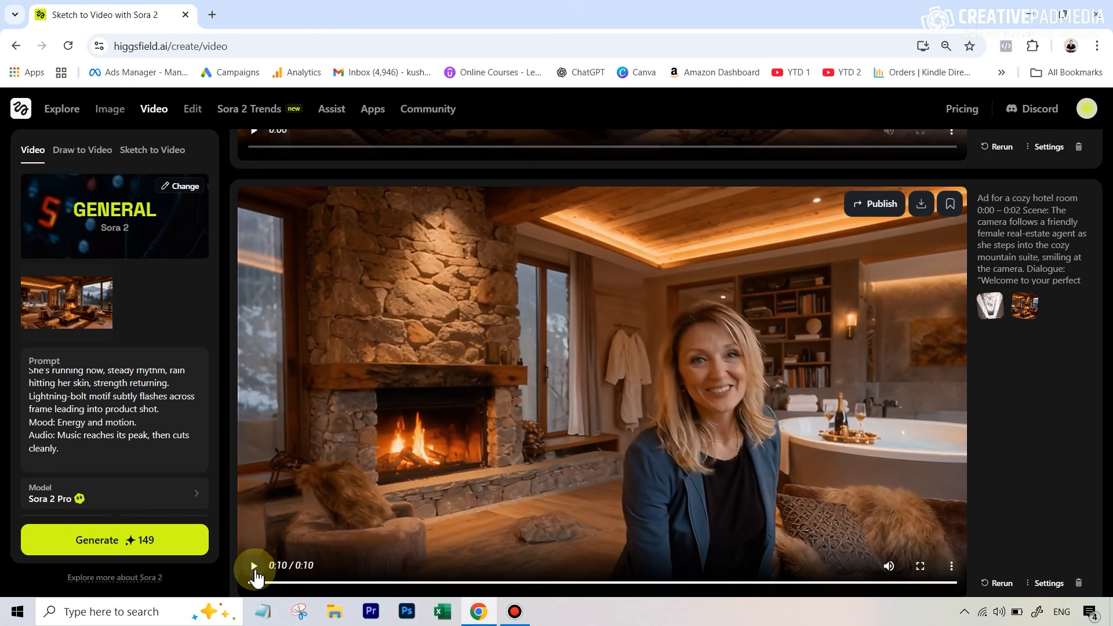
click(255, 573)
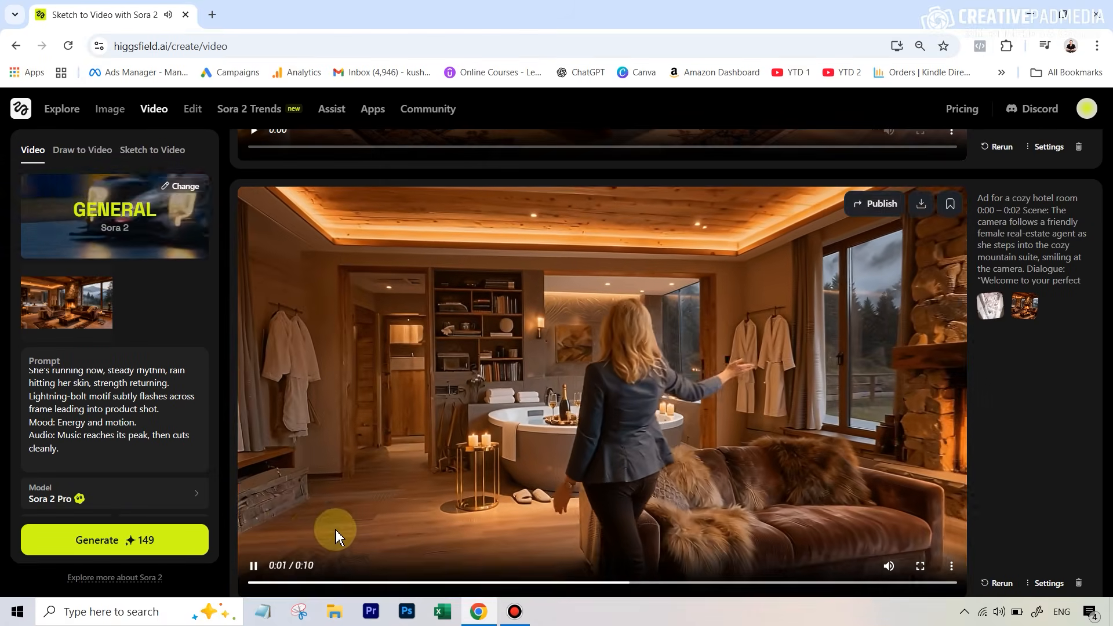
click(260, 566)
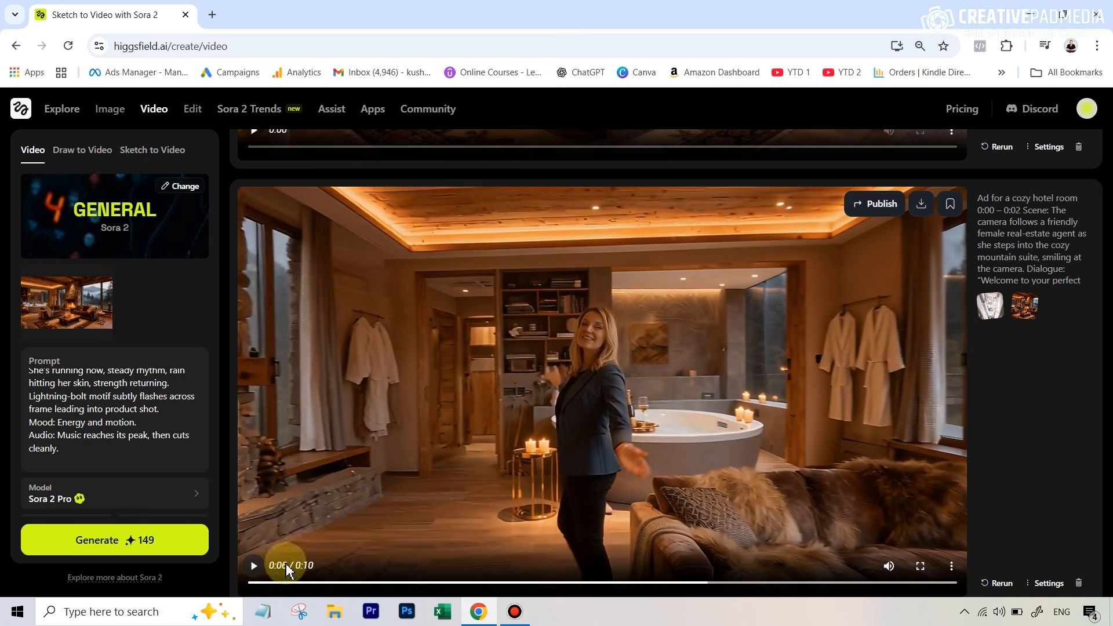
click(253, 566)
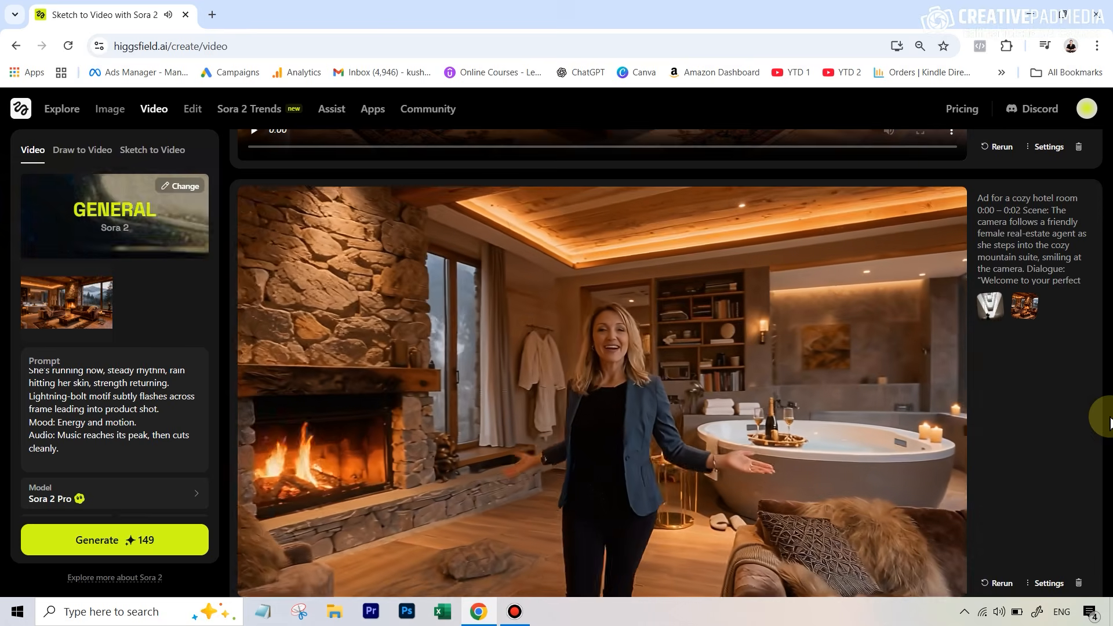
click(254, 566)
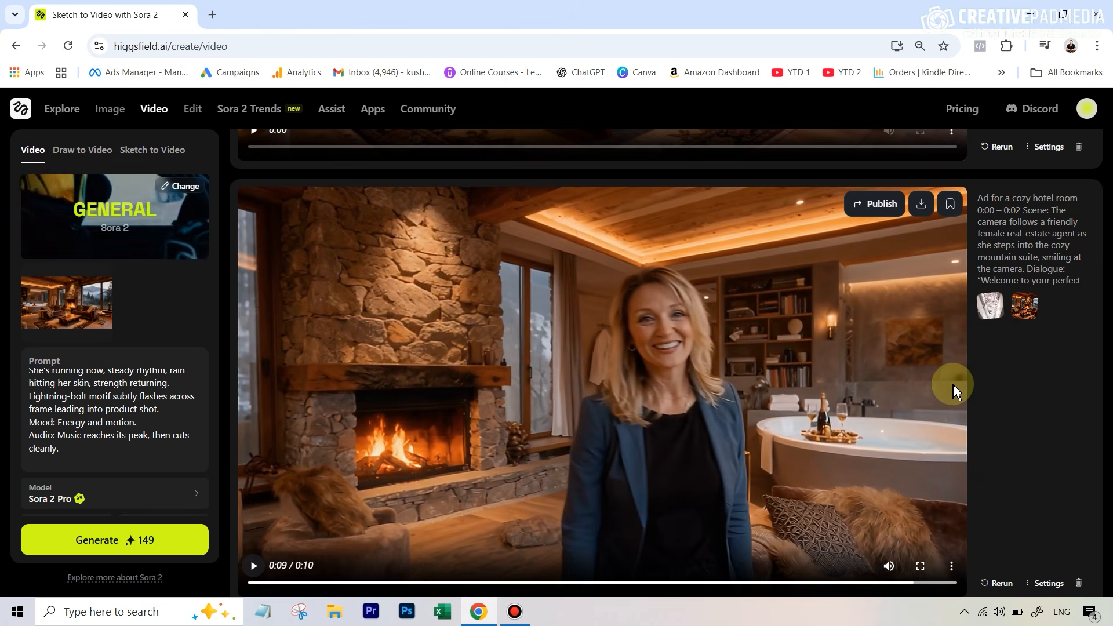
- Check the multi-shot mode option for Google Veo 3.1 and play the 8-second mountain suite tour generated from the living room image
scroll(1025, 386, up, 7)
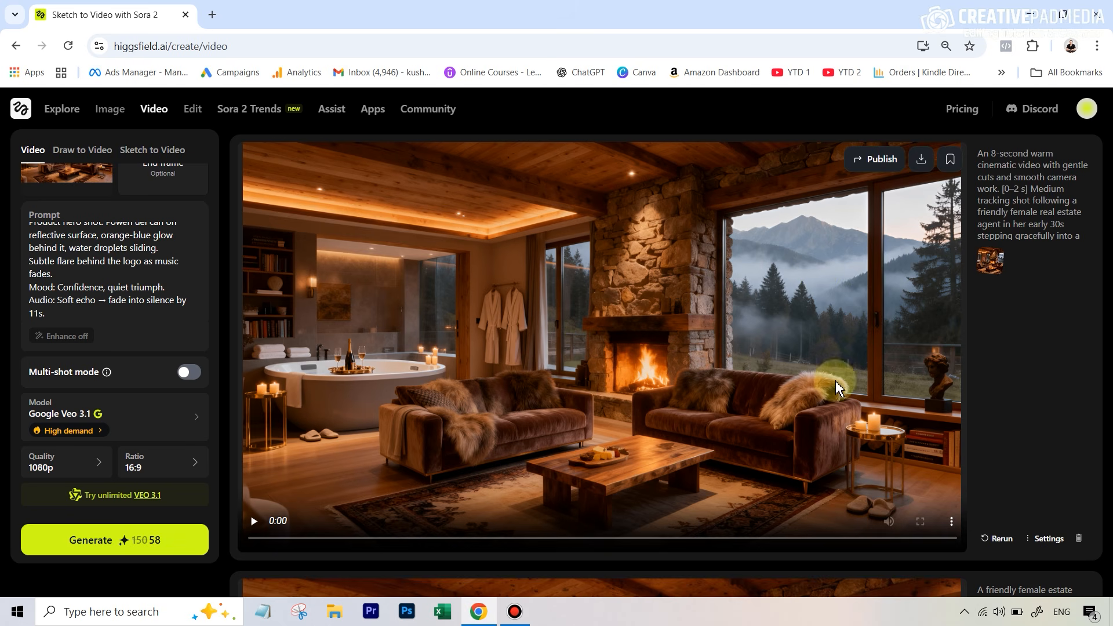
mouse_move(97, 378)
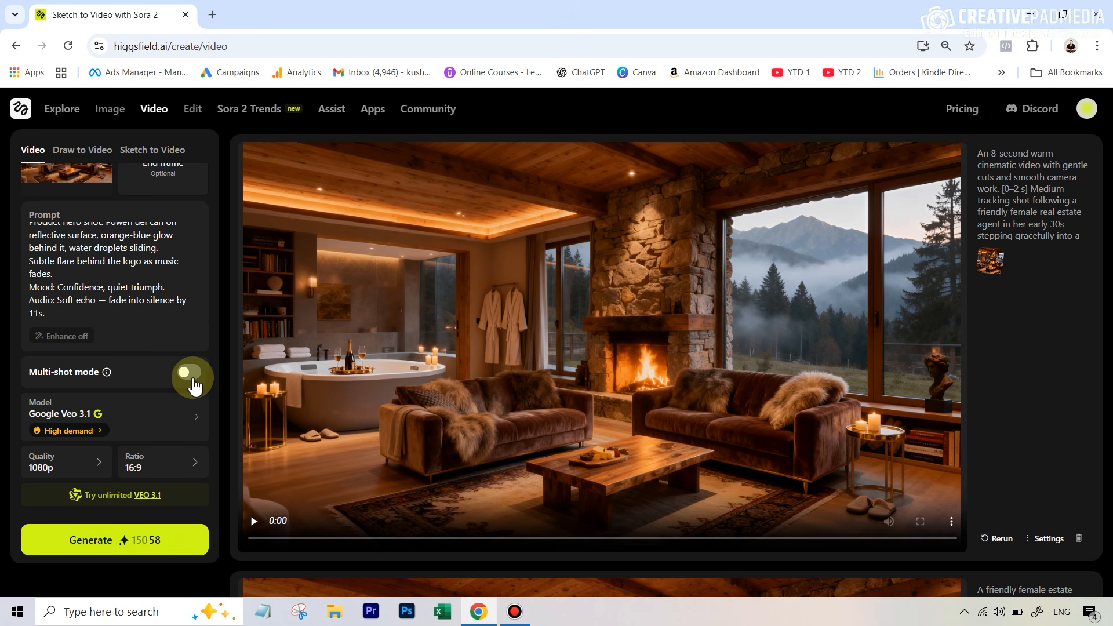
click(255, 524)
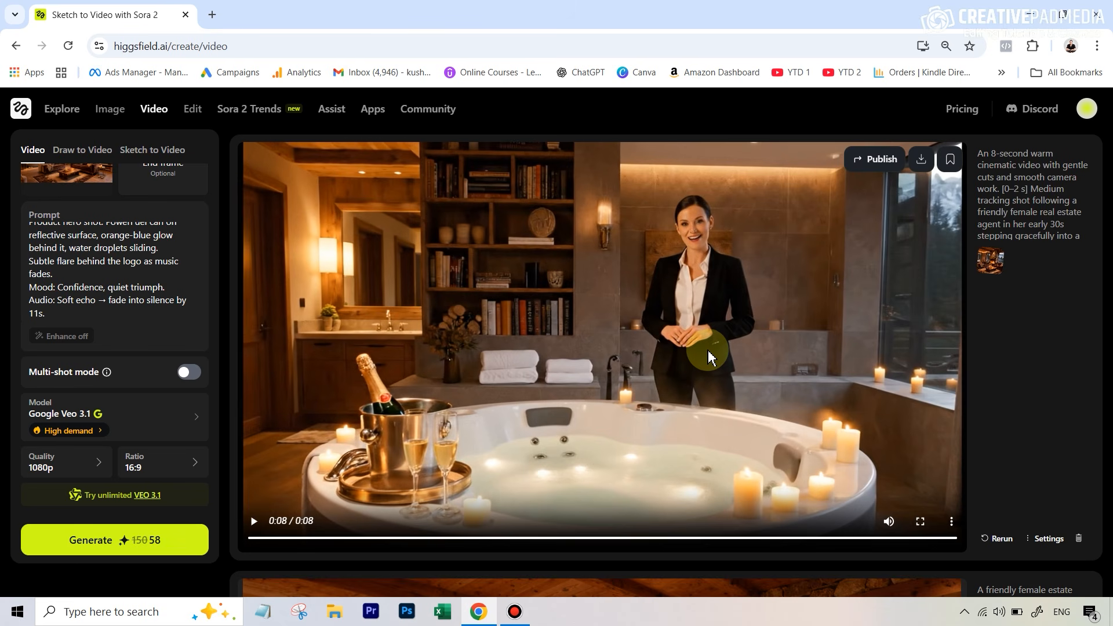
- Play the 8-second follow-up clip of the woman in a black blazer standing beside the jacuzzi
scroll(711, 356, up, 7)
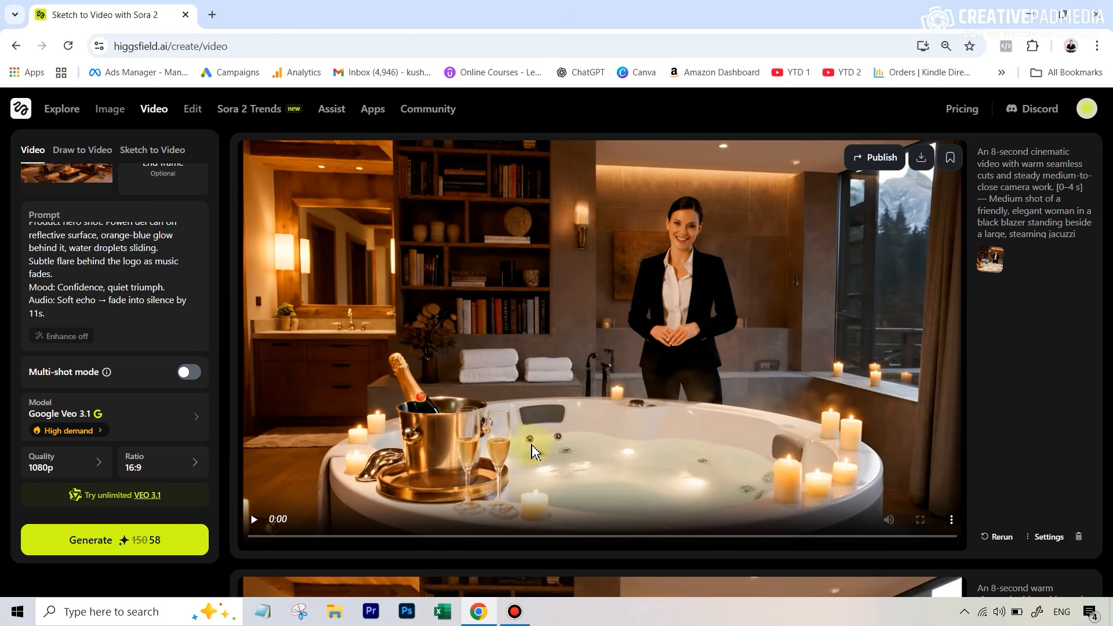
scroll(721, 447, up, 1)
scroll(721, 446, down, 1)
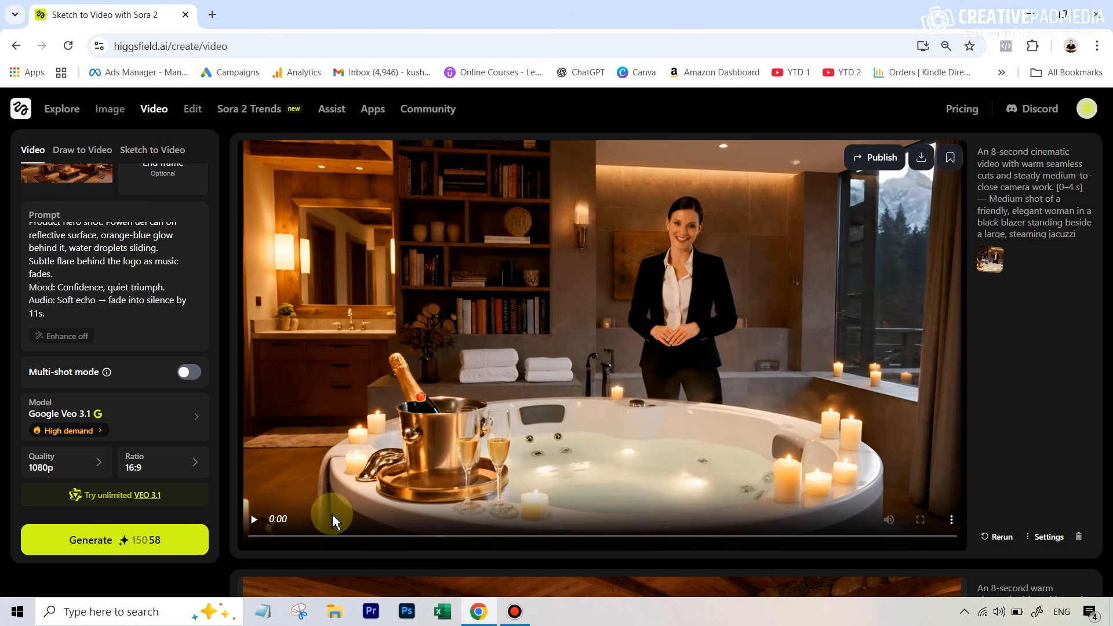
click(254, 522)
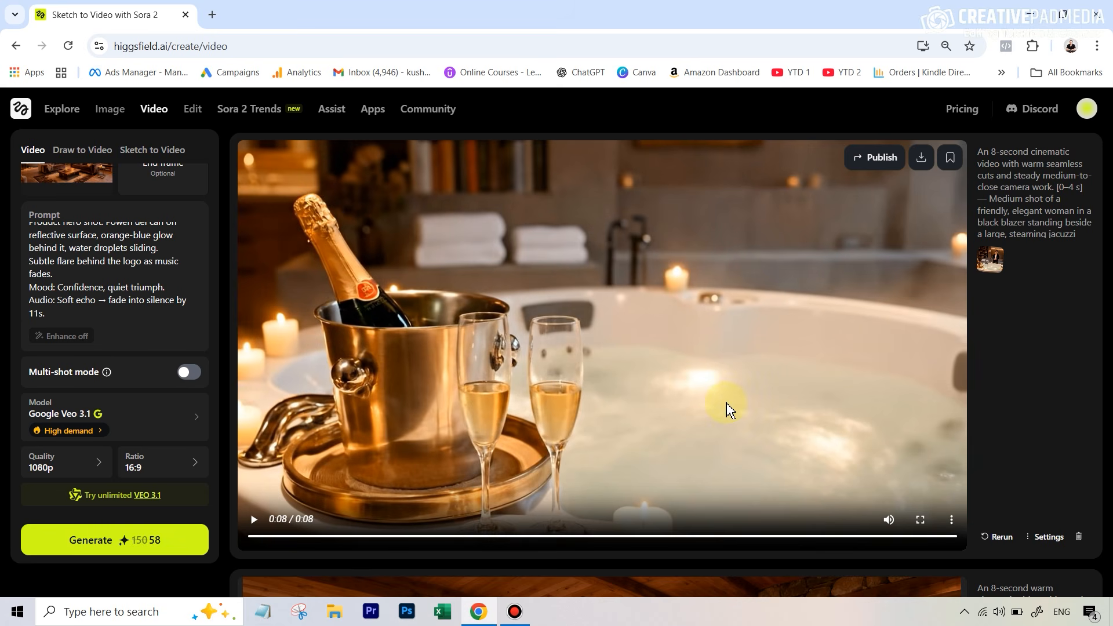
- Review the Veo 3.1 prompt and start and end frame inputs, and play the two-frame clip that starts on the champagne bucket
scroll(150, 286, up, 10)
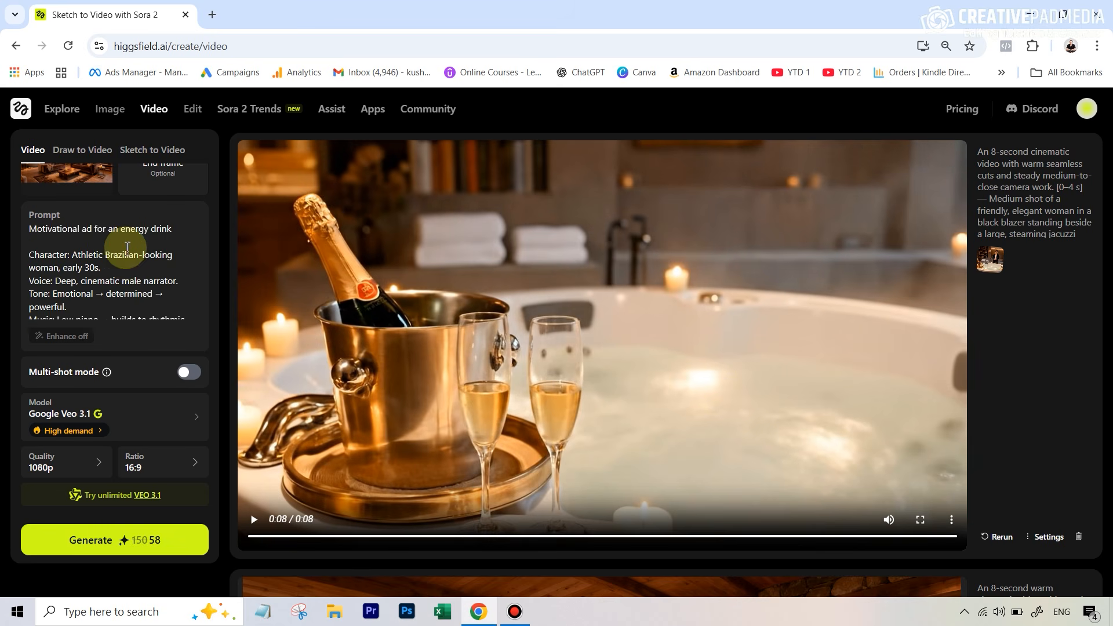
scroll(137, 201, up, 3)
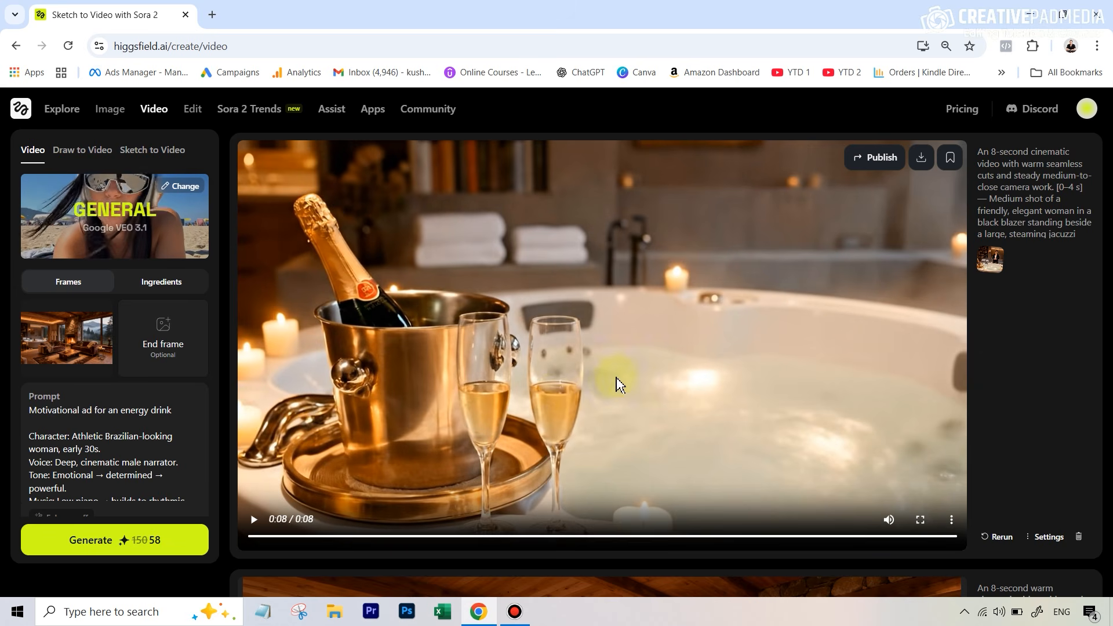
scroll(616, 381, up, 7)
scroll(616, 380, up, 3)
scroll(1009, 308, down, 2)
scroll(630, 367, down, 2)
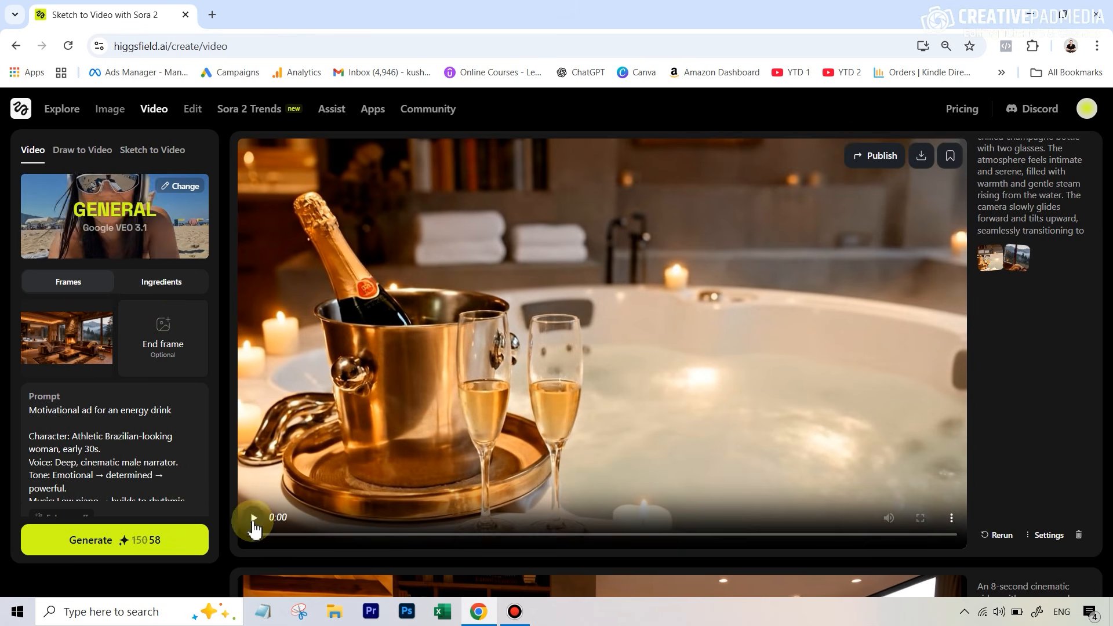
scroll(255, 524, up, 1)
scroll(282, 528, down, 1)
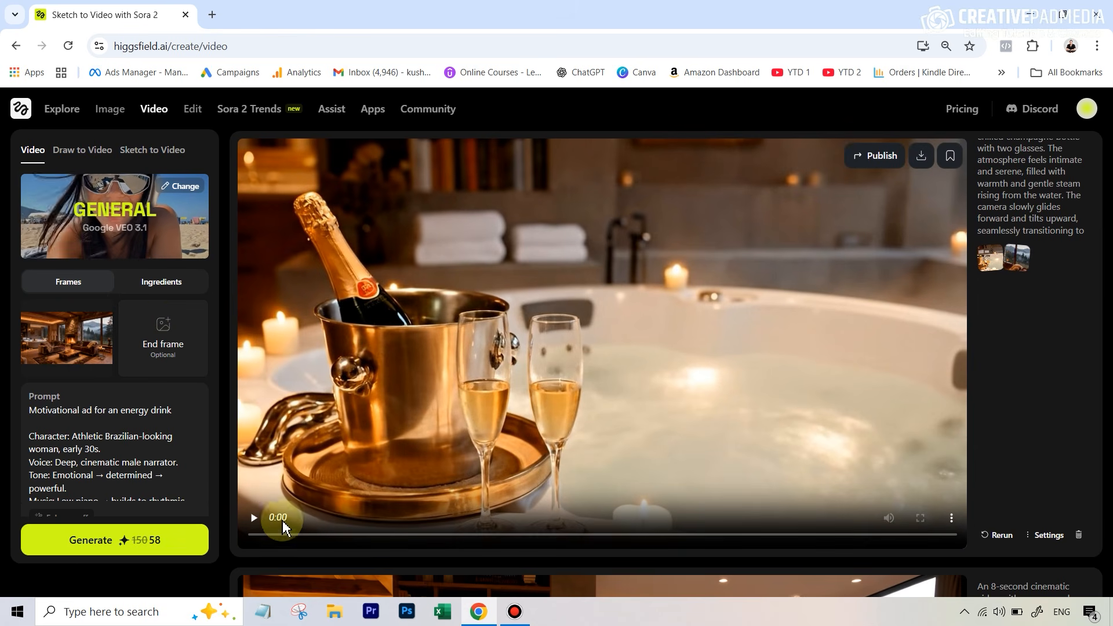
click(251, 522)
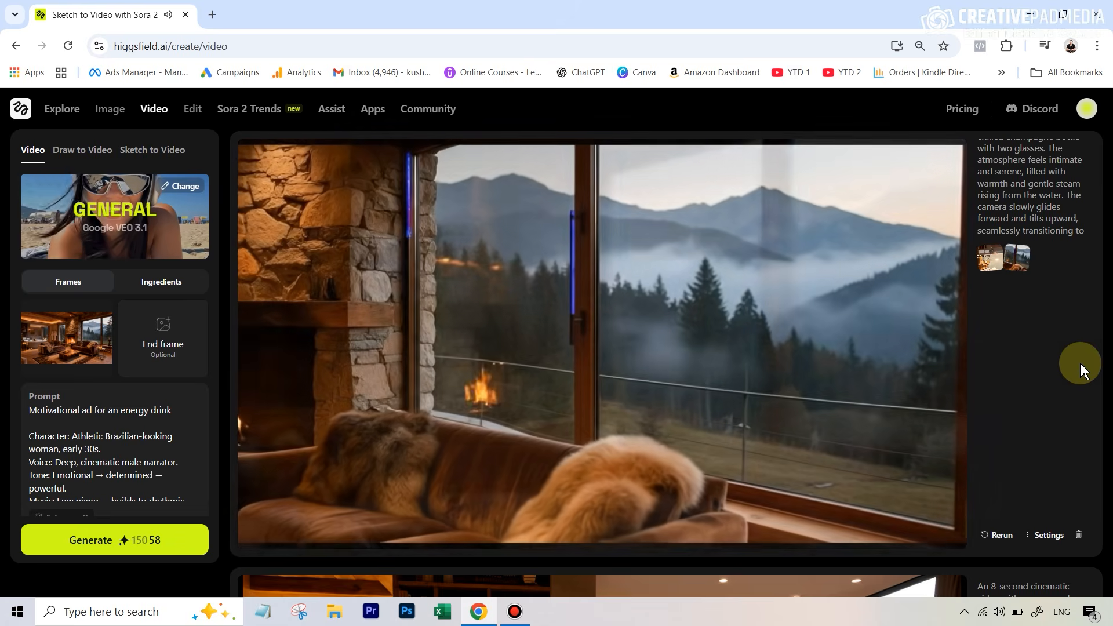
- Pause the two-frame clip near its end, inspect the blend into the mountain window view, and replay the transition from the champagne shot
mouse_move(311, 530)
click(253, 522)
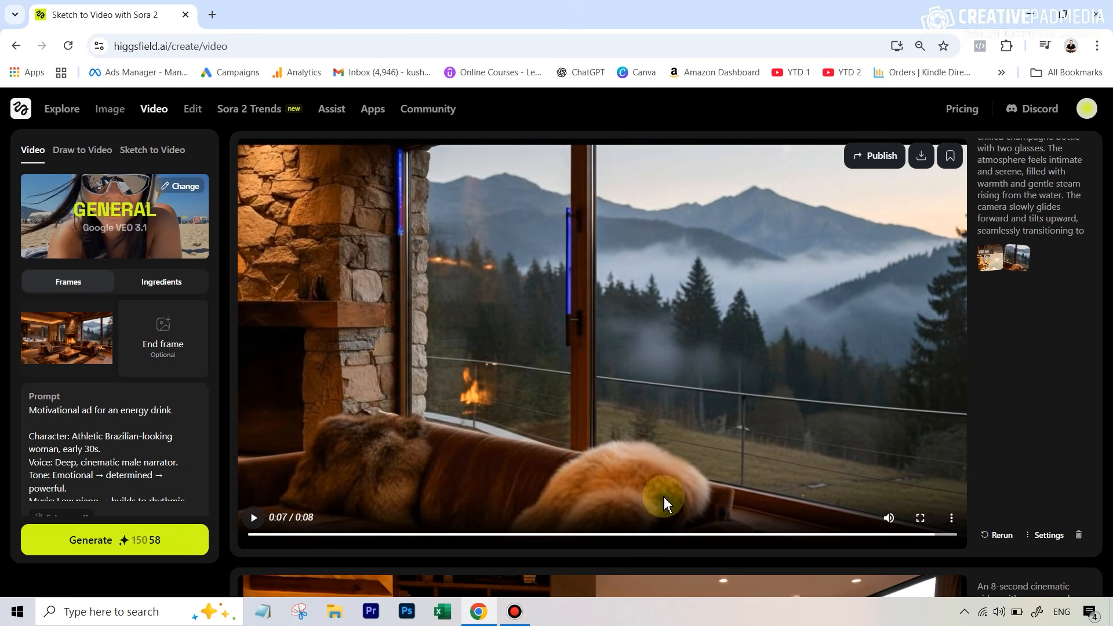
click(720, 536)
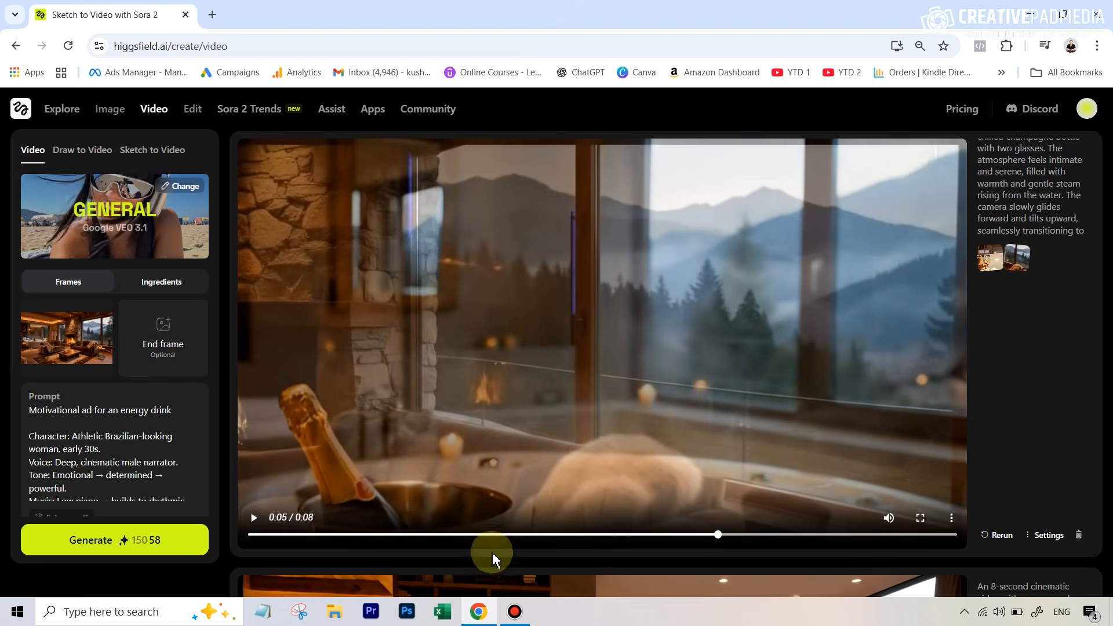
click(543, 534)
click(252, 522)
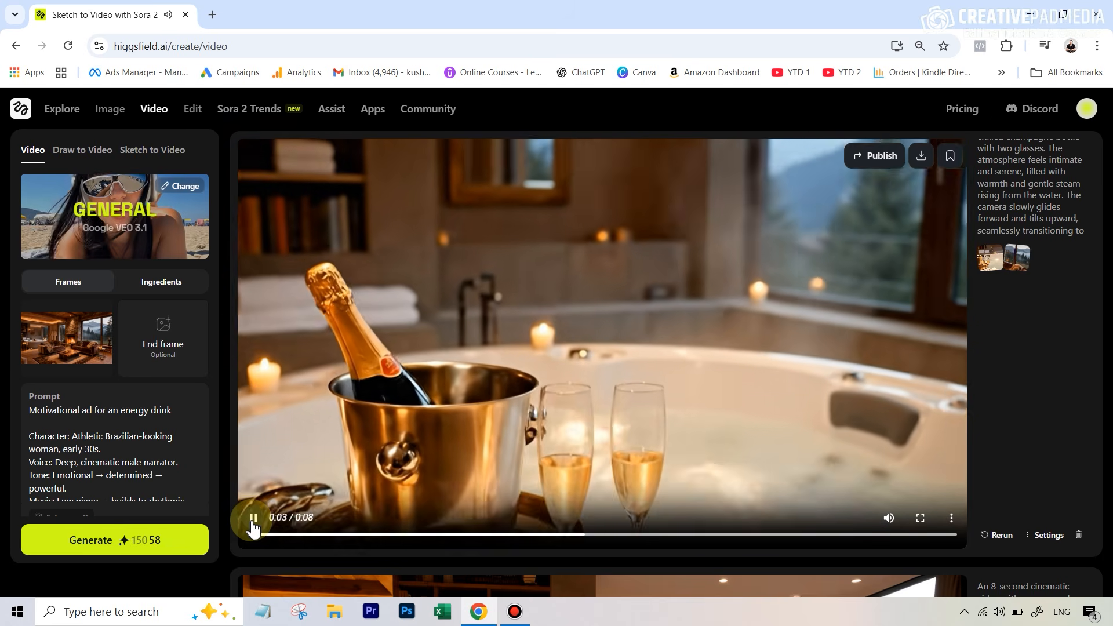